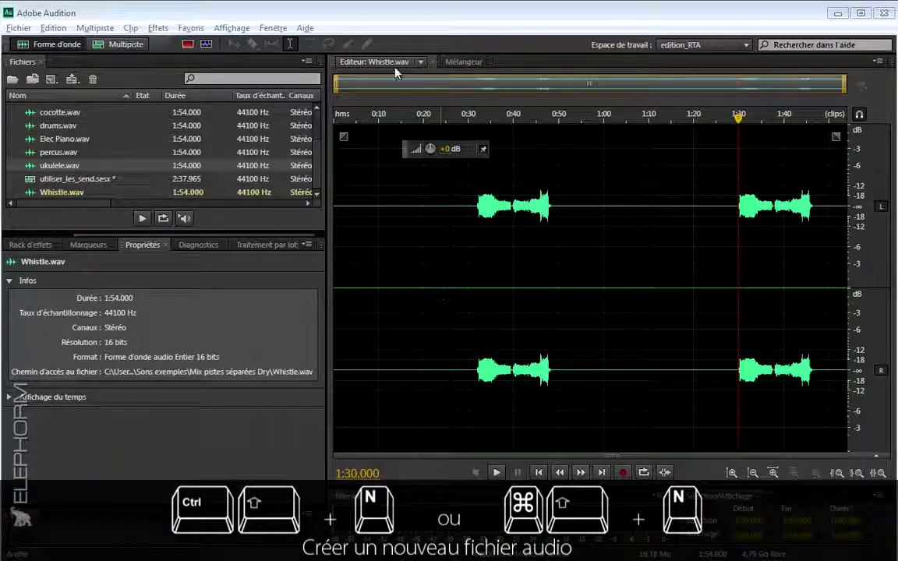
# - Create a 44100 Hz stereo audio file named test, and close it without saving
pyautogui.hotkey('ctrl', 'shift', 'n')
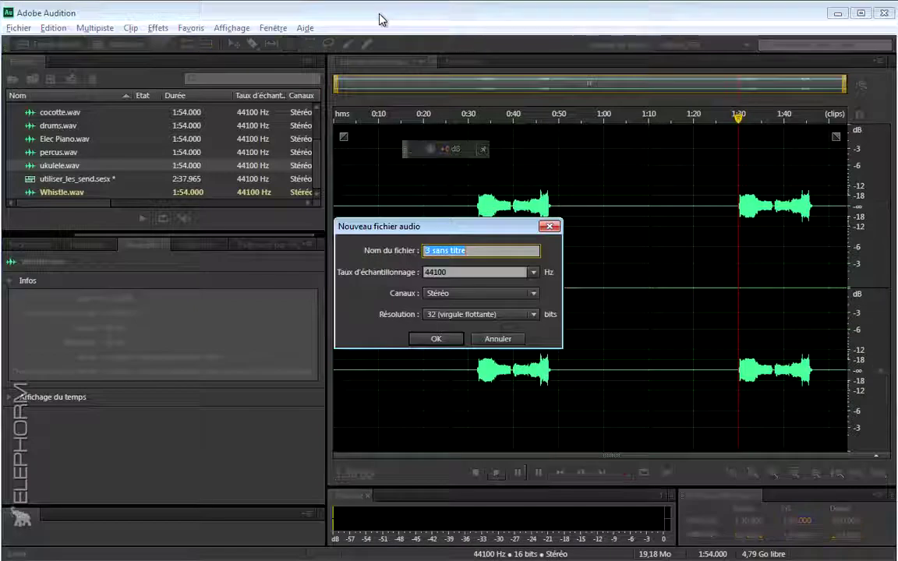
pyautogui.write('test')
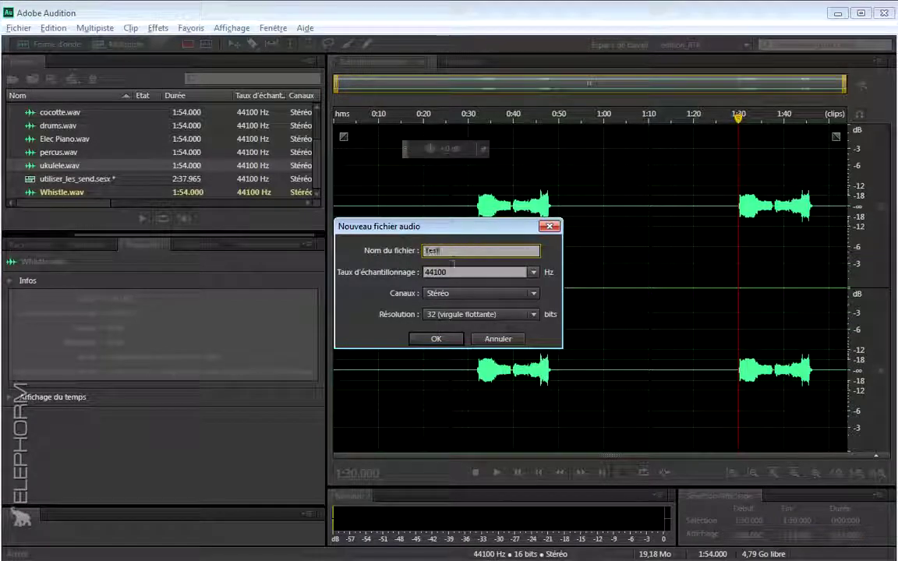
pyautogui.click(435, 339)
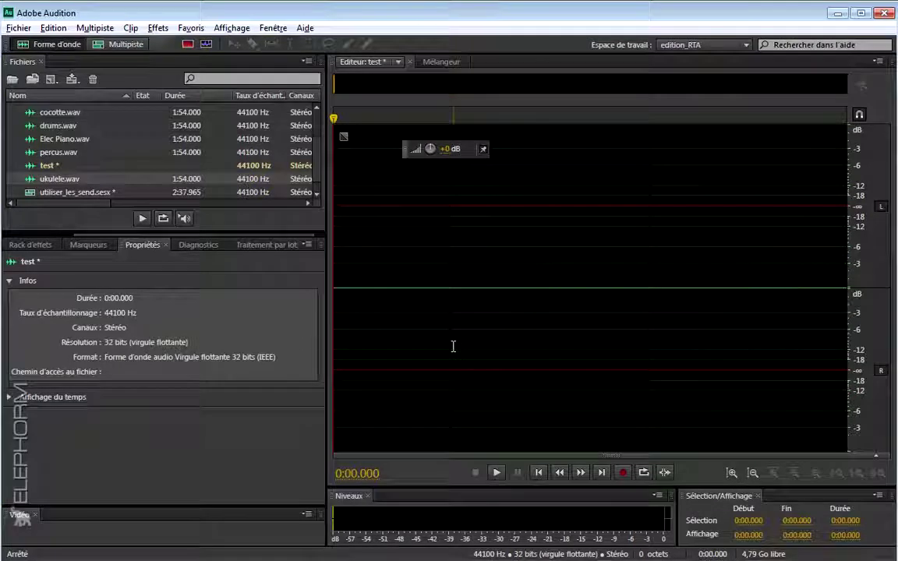
pyautogui.hotkey('ctrl', 'w')
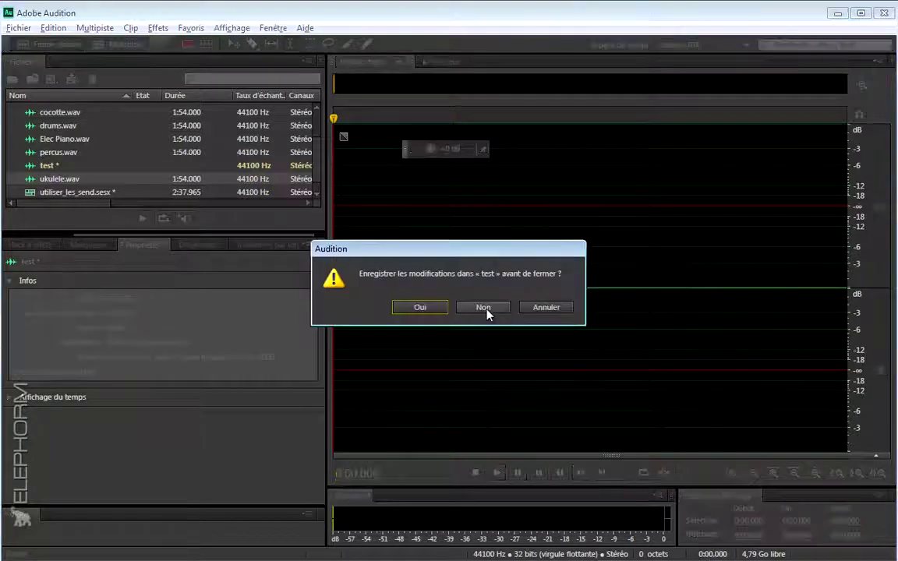
pyautogui.click(483, 309)
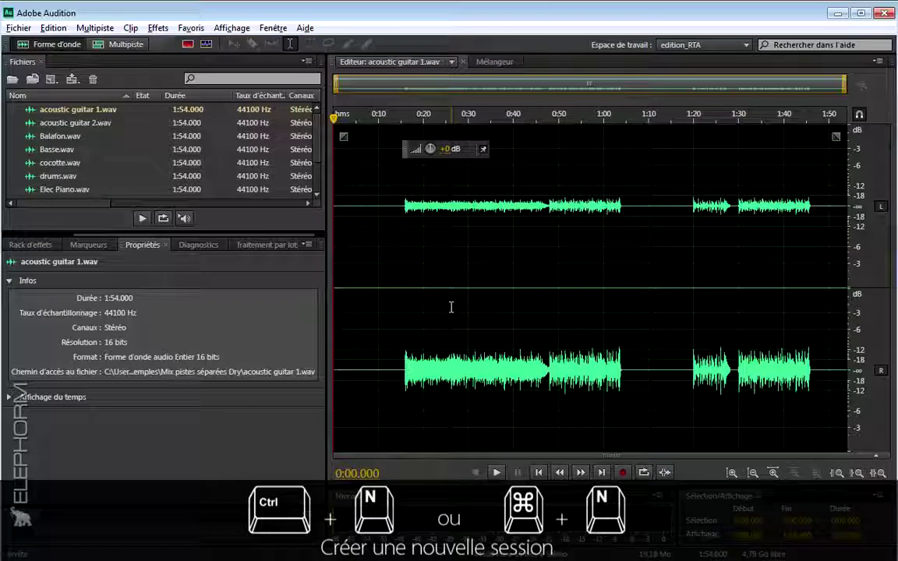
pyautogui.hotkey('ctrl', 'n')
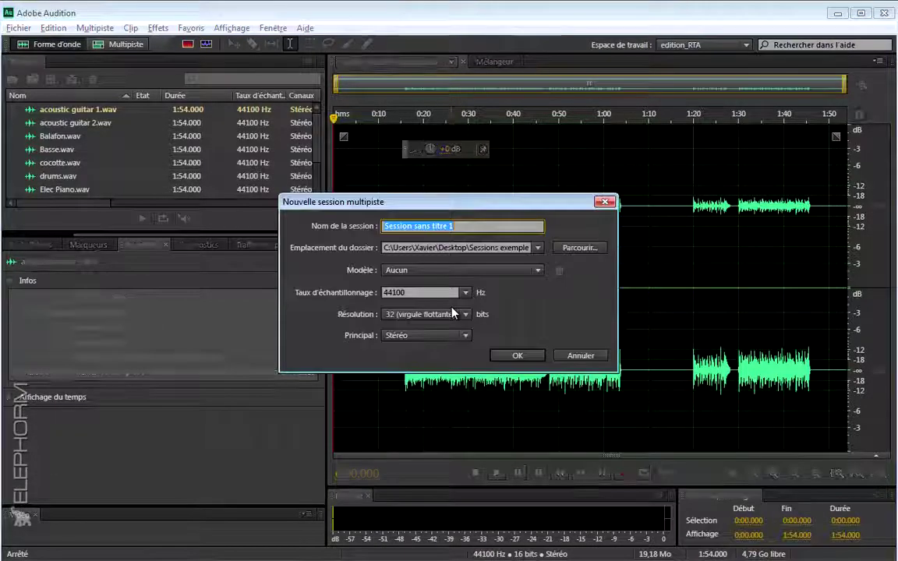
pyautogui.write('fest')
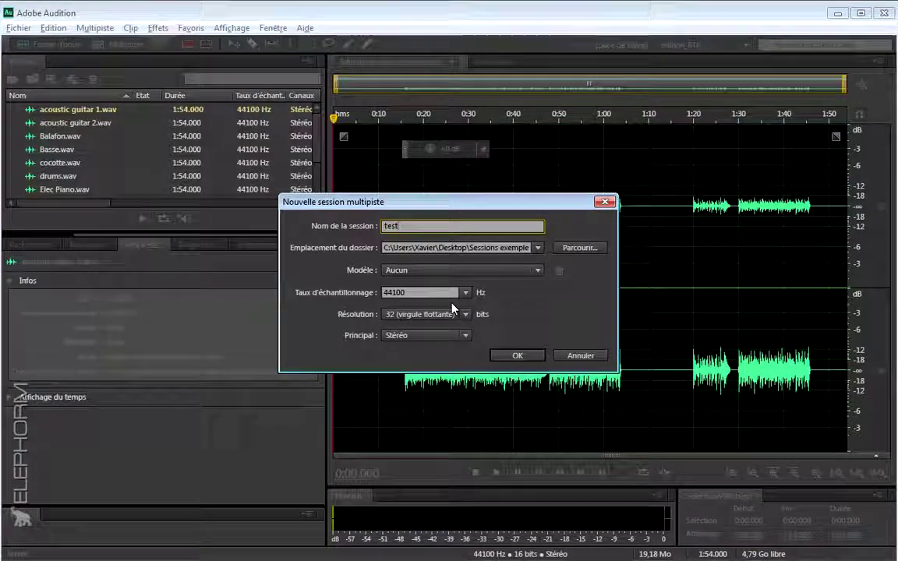
pyautogui.click(581, 357)
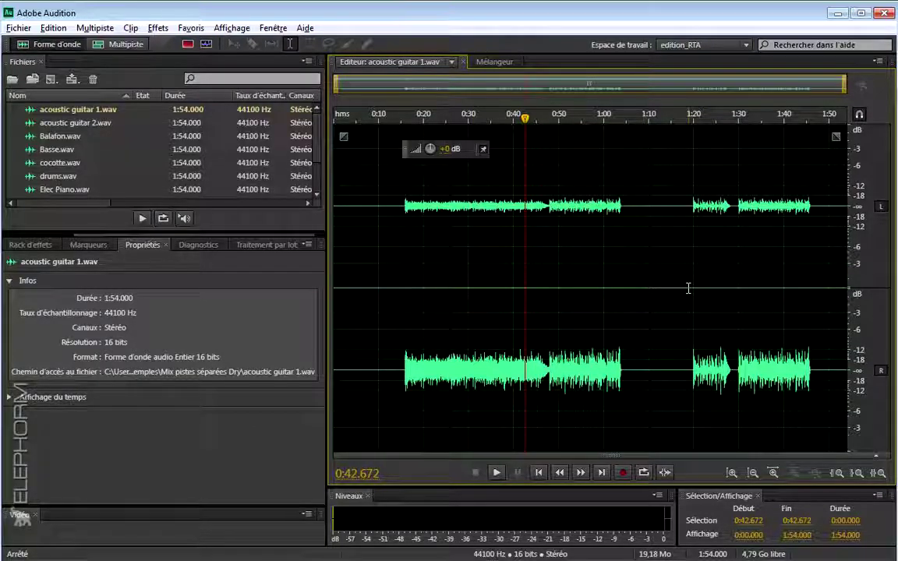
# - Crop acoustic guitar 1.wav to the range from about 1:18.8 to 1:47.6, and undo the crop
pyautogui.moveTo(689, 288); pyautogui.dragTo(817, 290)
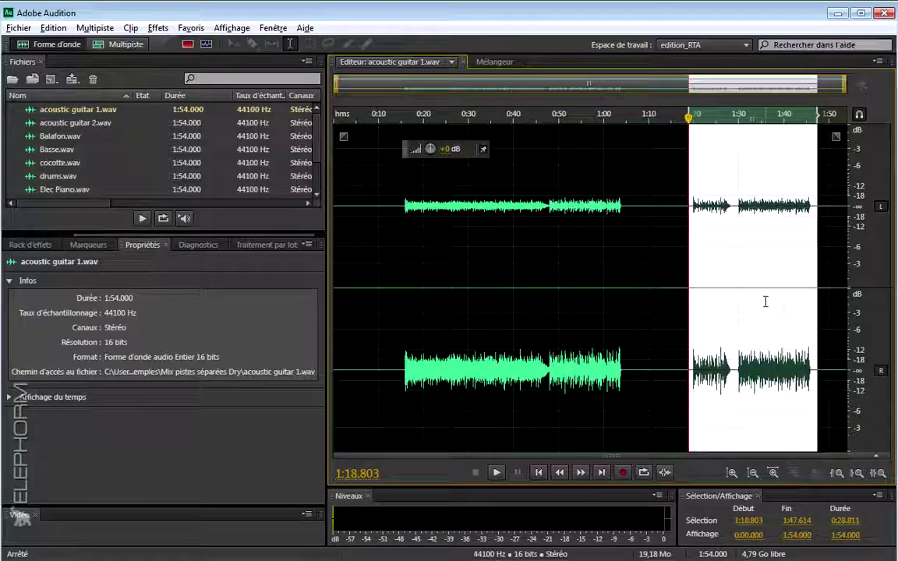
pyautogui.hotkey('ctrl', 't')
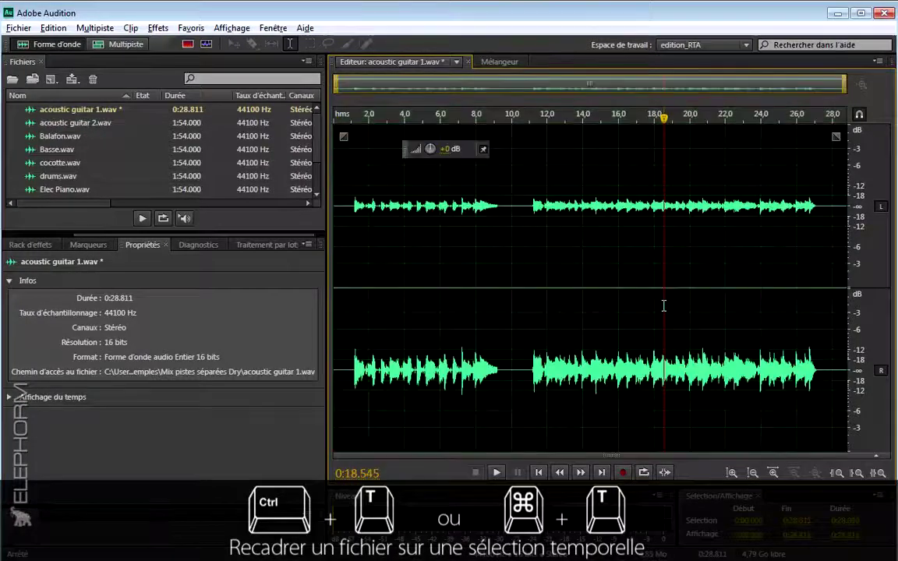
pyautogui.hotkey('ctrl', 'z')
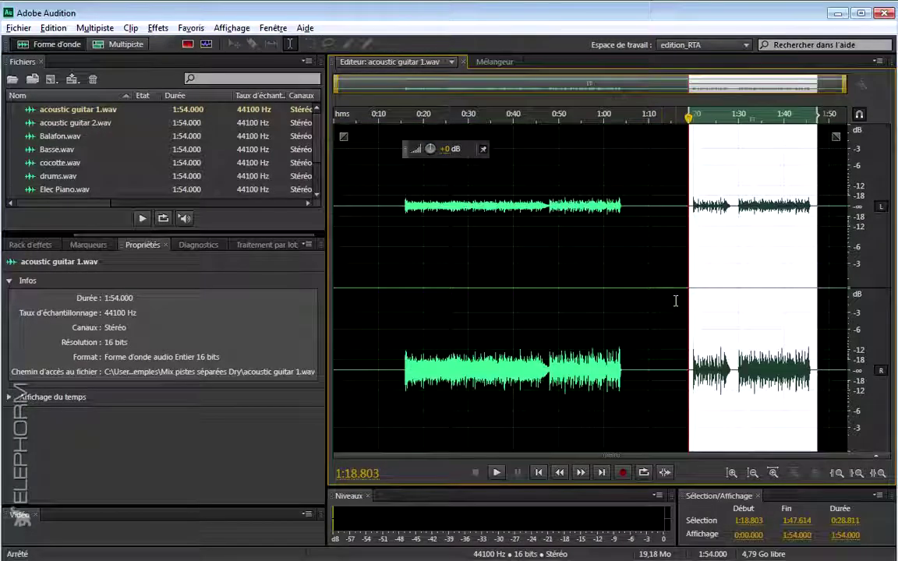
pyautogui.click(676, 300)
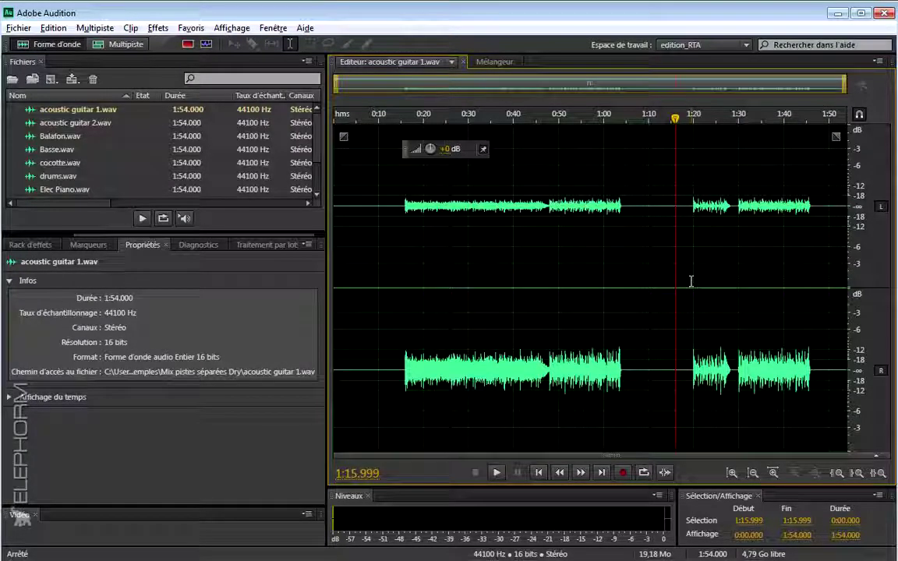
# - Copy the range from about 1:19.4 to 1:47.3 of acoustic guitar 1.wav into a new file, and close that file without saving
pyautogui.moveTo(691, 281); pyautogui.dragTo(816, 281)
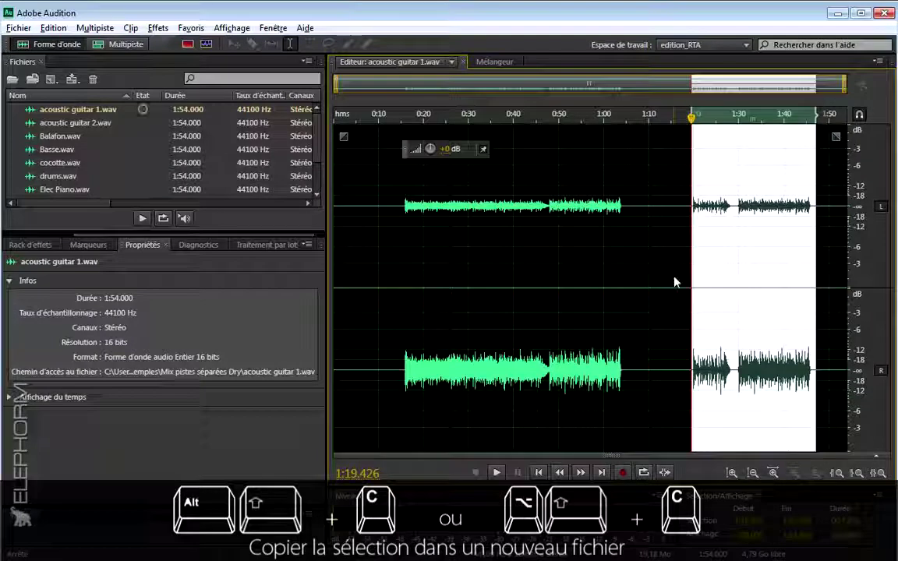
pyautogui.hotkey('alt', 'shift', 'c')
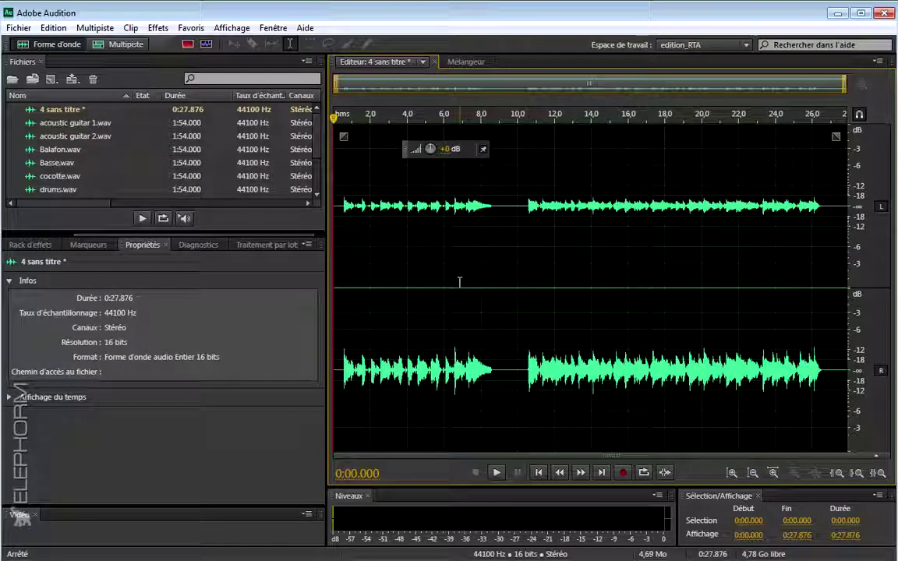
pyautogui.hotkey('ctrl', 'w')
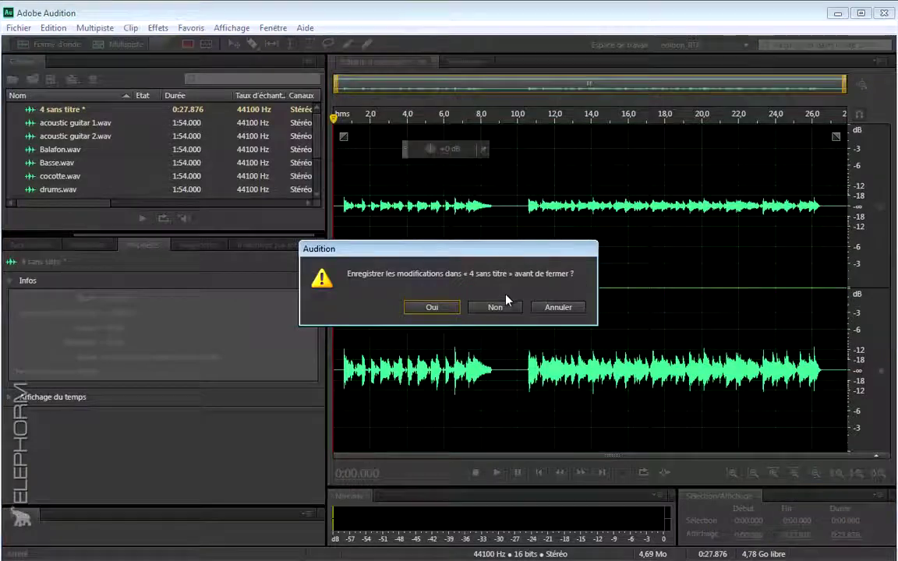
pyautogui.click(496, 308)
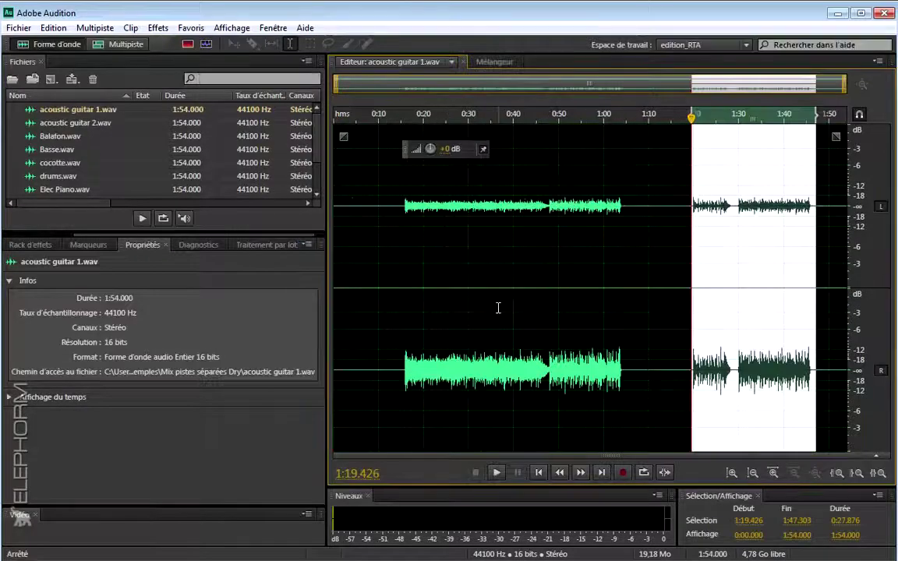
# - Place four markers in acoustic guitar 1.wav at about 0:16, 0:37, 0:48 and 1:14
pyautogui.click(532, 281)
pyautogui.click(401, 284)
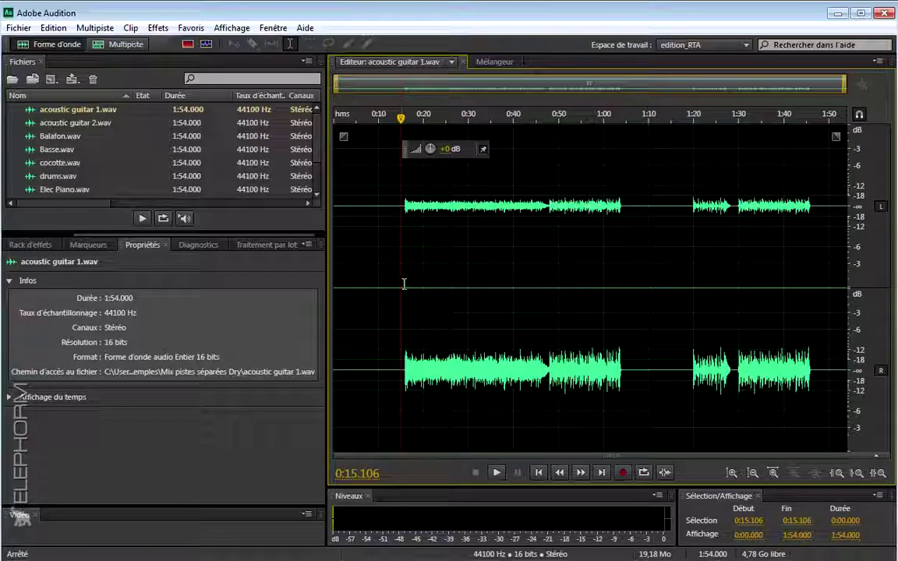
pyautogui.click(471, 266)
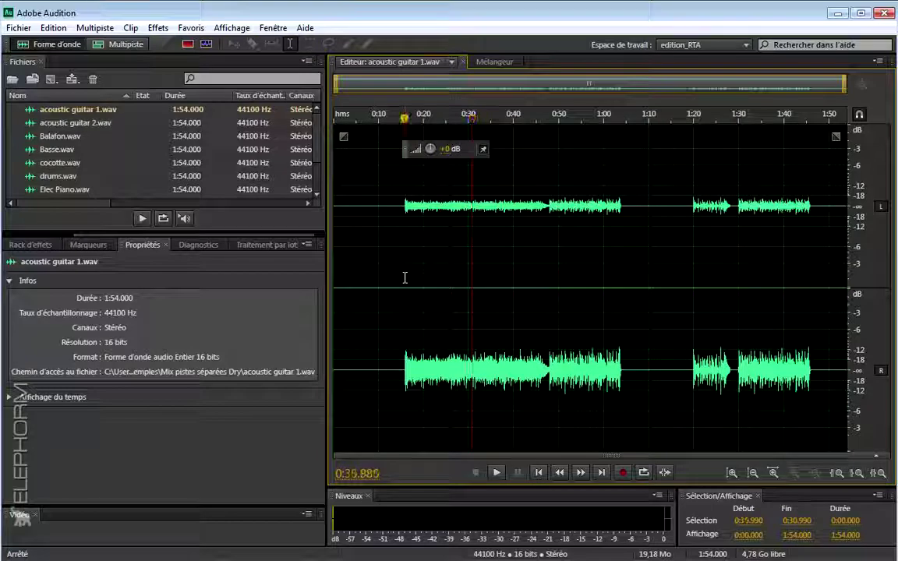
pyautogui.click(405, 277)
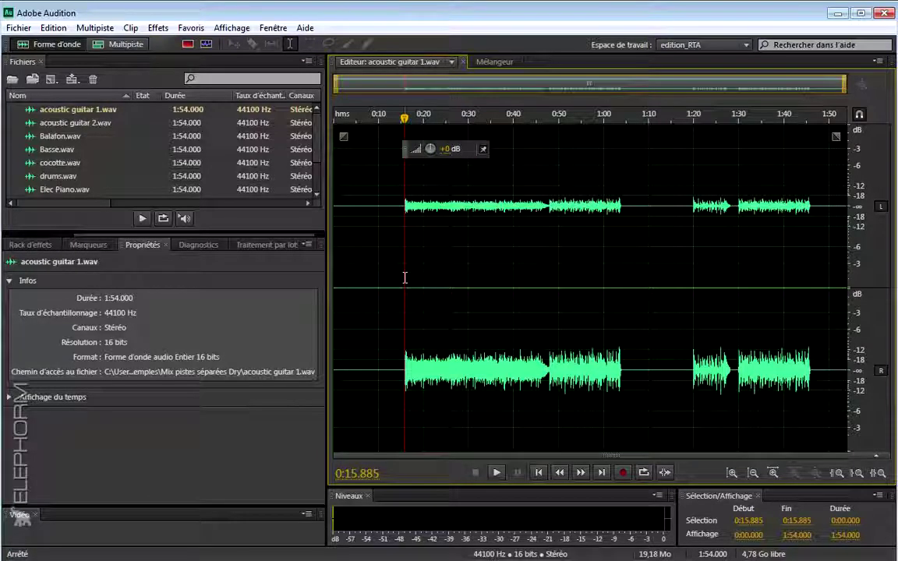
pyautogui.press('m')
pyautogui.click(499, 261)
pyautogui.press('m')
pyautogui.click(553, 259)
pyautogui.press('m')
pyautogui.click(666, 259)
pyautogui.press('m')
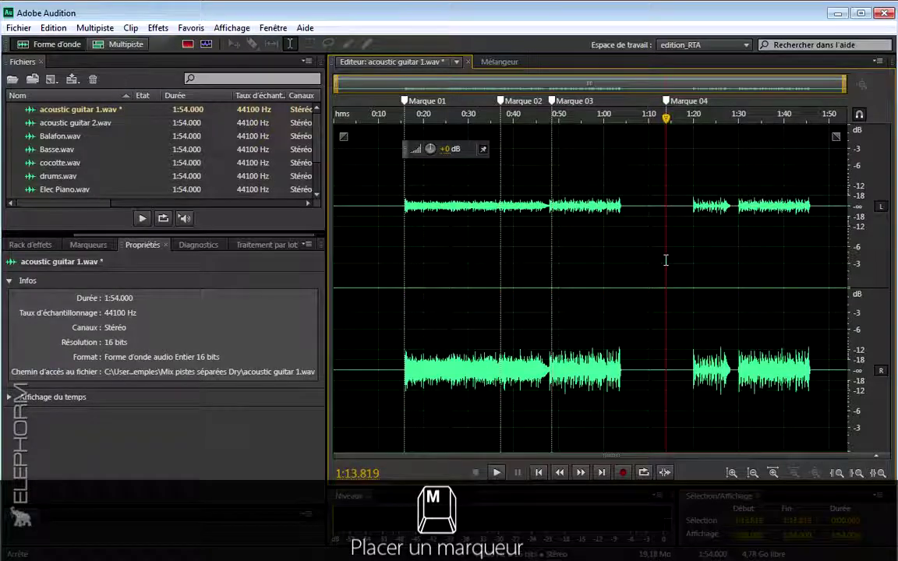
# - Undo the placement of all four markers
pyautogui.hotkey('ctrl', 'z')
pyautogui.hotkey('ctrl', 'z')
pyautogui.hotkey('ctrl', 'z')
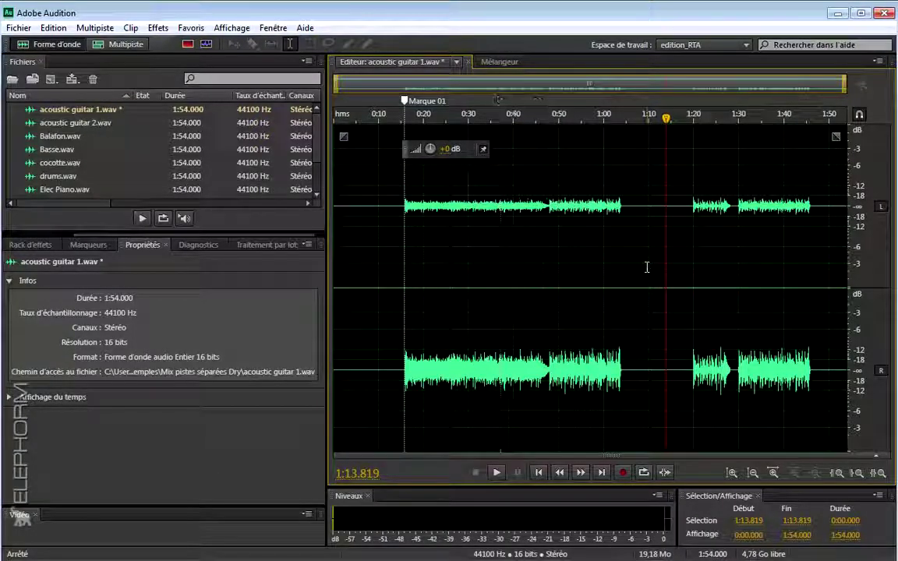
pyautogui.hotkey('ctrl', 'z')
# - Place a CD track marker at about 0:15.6, where the first guitar passage starts, and delete it
pyautogui.click(470, 274)
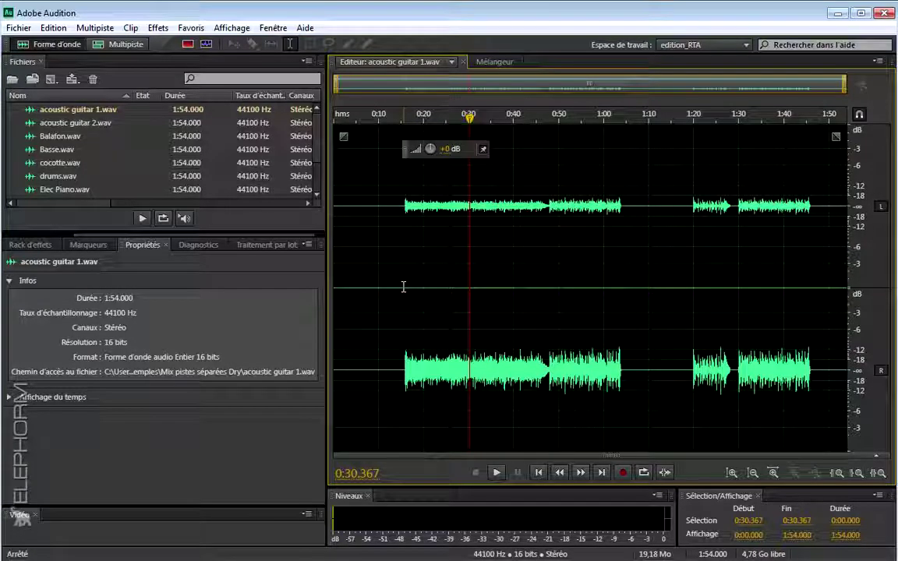
pyautogui.click(404, 287)
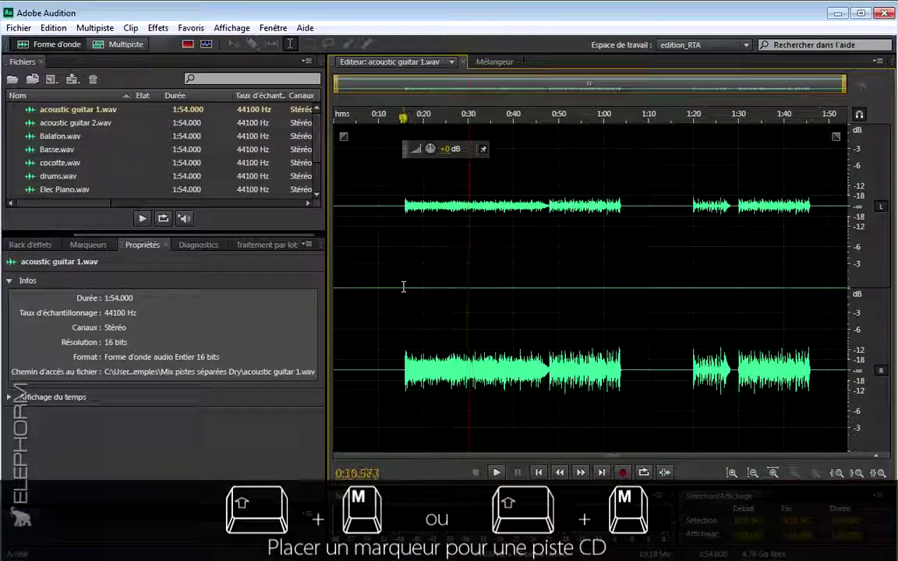
pyautogui.hotkey('shift', 'm')
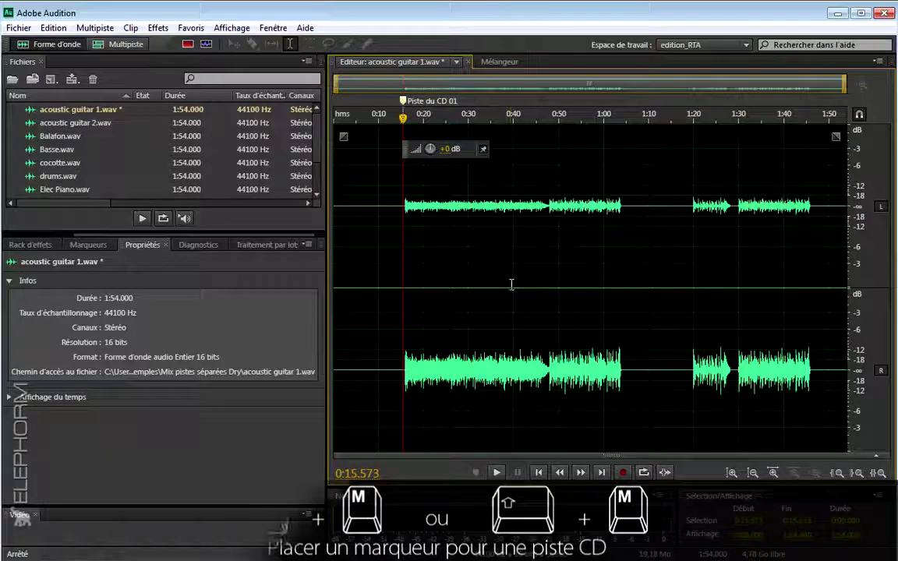
pyautogui.rightClick(404, 104)
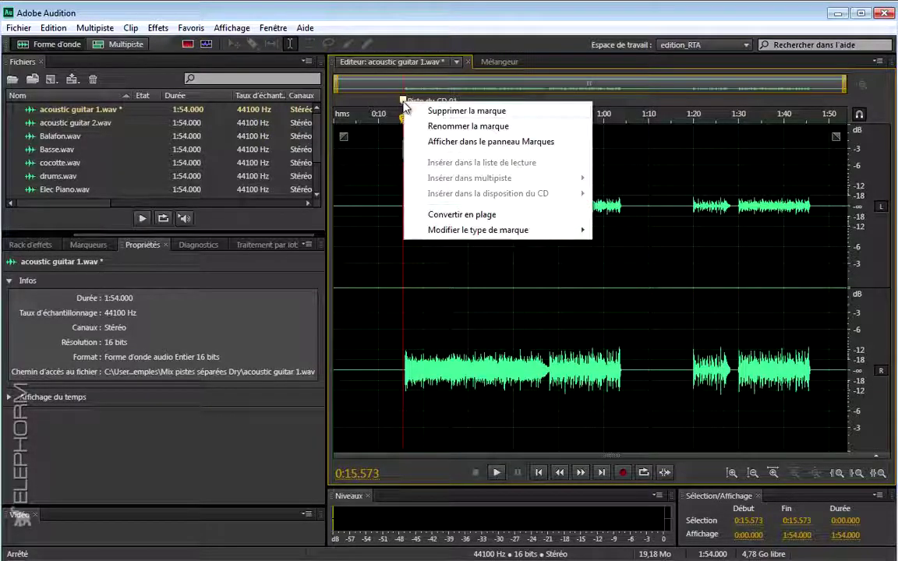
pyautogui.click(429, 113)
# - Mark the range from about 0:15.7 to 1:06.3 as a CD track, and undo that marker
pyautogui.moveTo(406, 263); pyautogui.dragTo(633, 263)
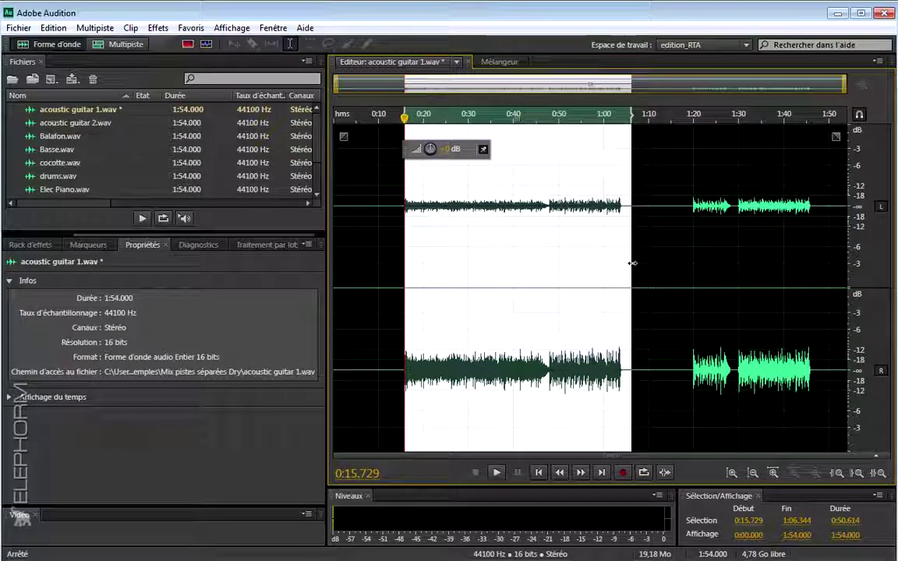
pyautogui.hotkey('shift', 'm')
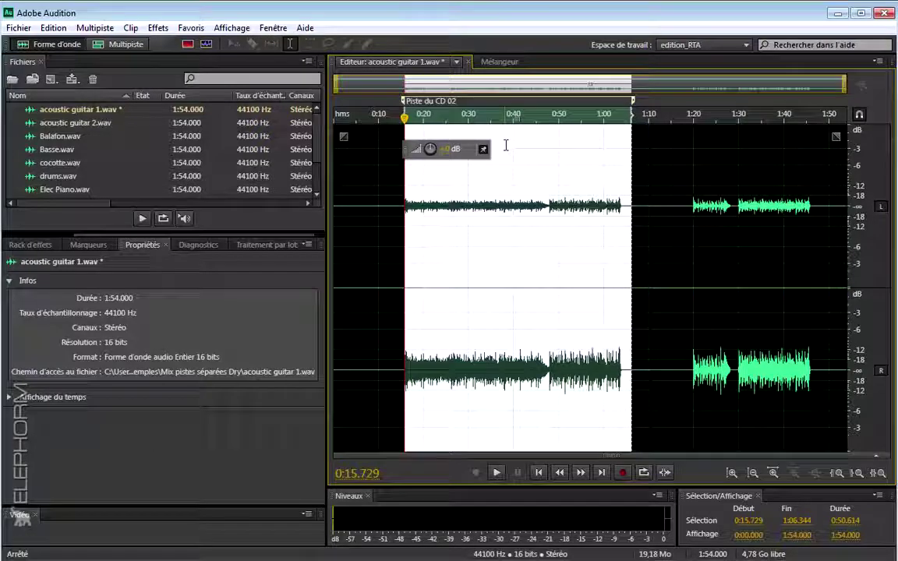
pyautogui.hotkey('ctrl', 'z')
# - Place four markers along the guitar waveform at about 0:16, 0:44, 0:57 and 1:29
pyautogui.click(417, 273)
pyautogui.click(410, 279)
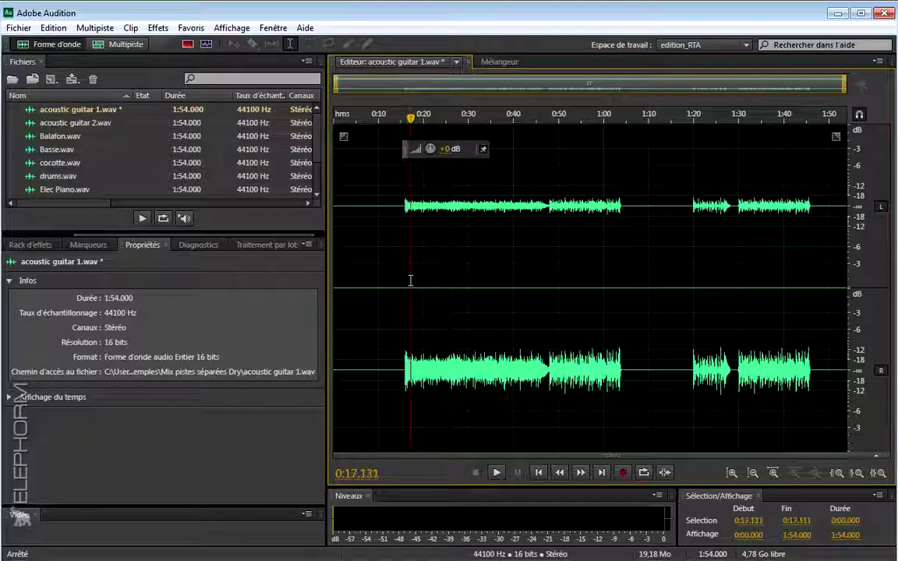
pyautogui.click(404, 274)
pyautogui.press('m')
pyautogui.click(457, 261)
pyautogui.click(531, 261)
pyautogui.press('m')
pyautogui.click(589, 261)
pyautogui.press('m')
pyautogui.click(736, 257)
pyautogui.press('m')
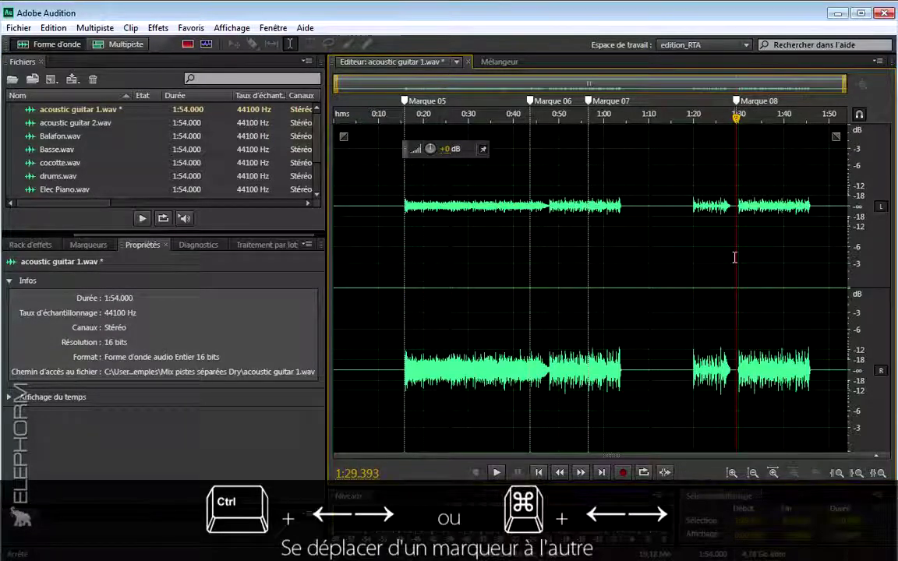
# - Jump the playhead back through the markers to the first one, and forward through them to the end of the file
pyautogui.hotkey('ctrl', 'Left')
pyautogui.hotkey('ctrl', 'Left')
pyautogui.hotkey('ctrl', 'Left')
pyautogui.hotkey('ctrl', 'Right')
pyautogui.hotkey('ctrl', 'Right')
pyautogui.hotkey('ctrl', 'Right')
pyautogui.hotkey('ctrl', 'Right')
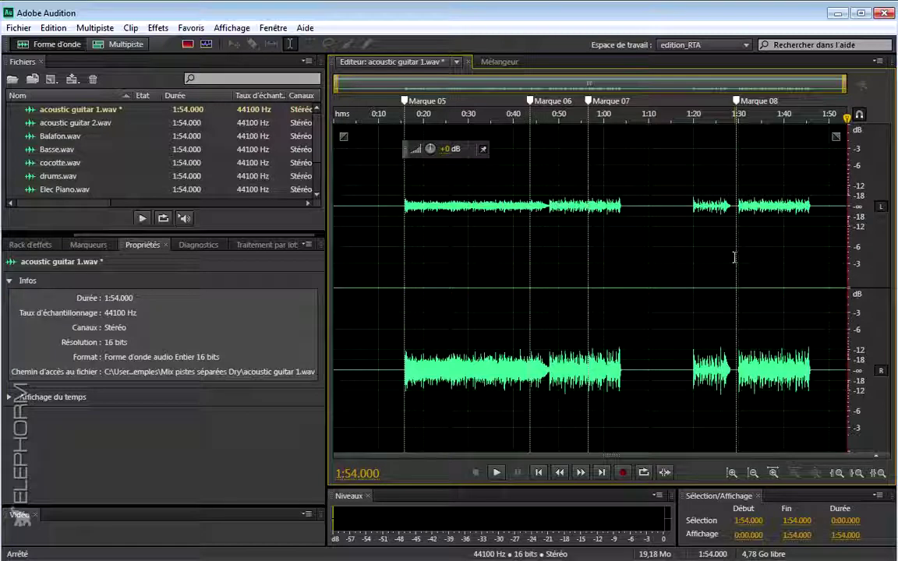
# - Undo the four markers placed along the guitar waveform
pyautogui.hotkey('ctrl', 'z')
pyautogui.hotkey('ctrl', 'z')
pyautogui.hotkey('ctrl', 'z')
pyautogui.hotkey('ctrl', 'z')
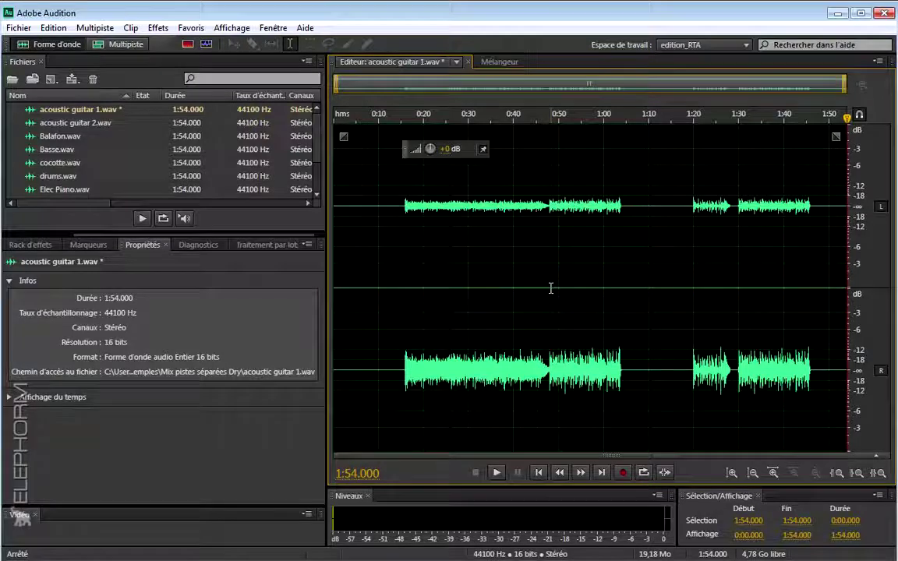
# - Create a 44100 Hz stereo 32-bit audio file with the default name and record about 6.7 seconds of audio into it
pyautogui.hotkey('ctrl', 'shift', 'n')
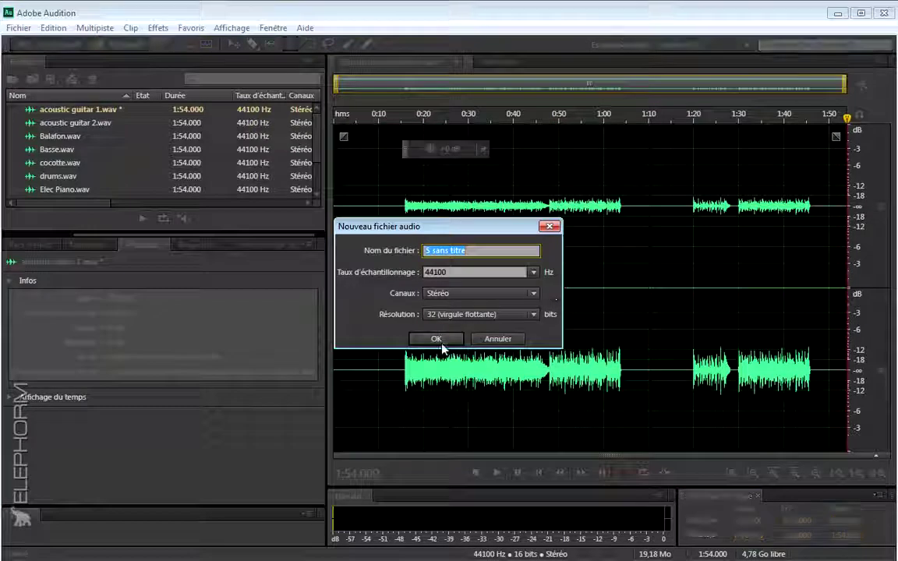
pyautogui.click(441, 341)
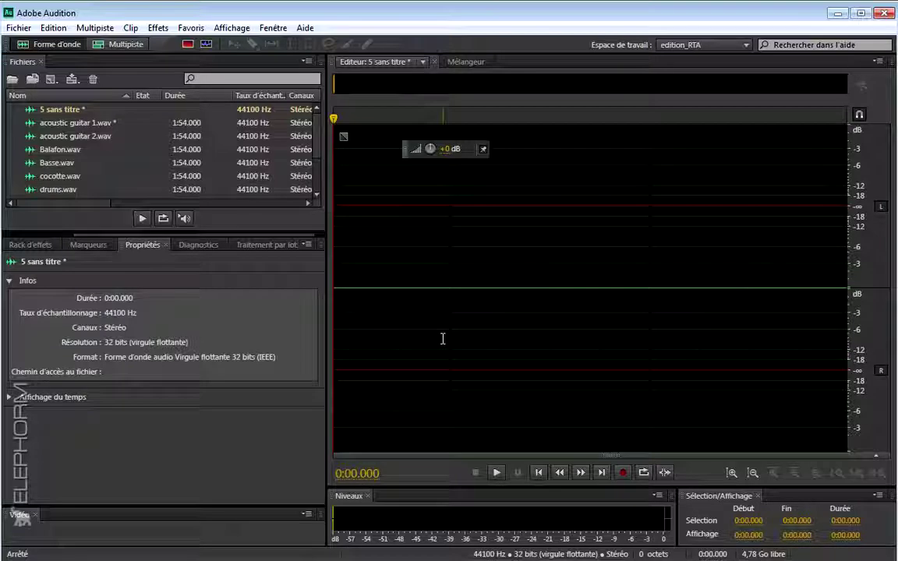
pyautogui.hotkey('shift', 'space')
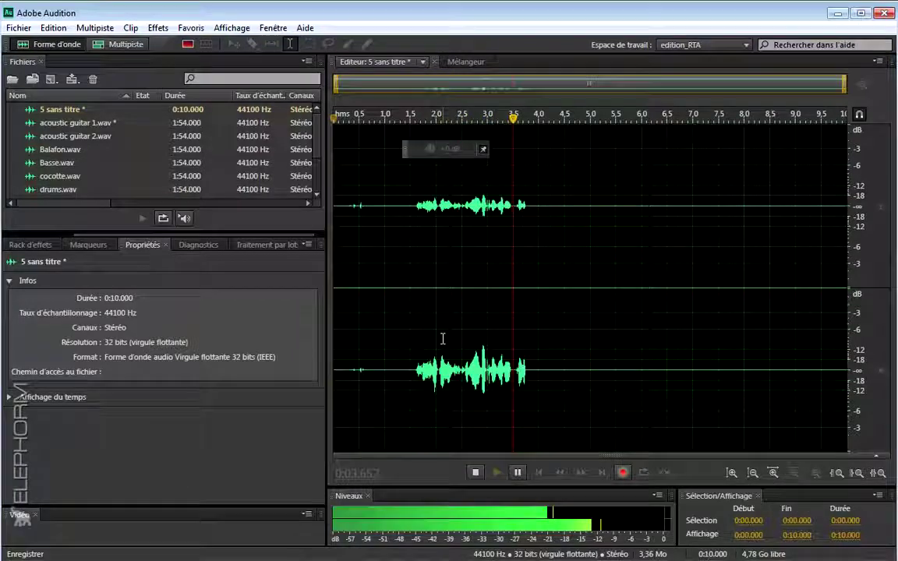
pyautogui.press('space')
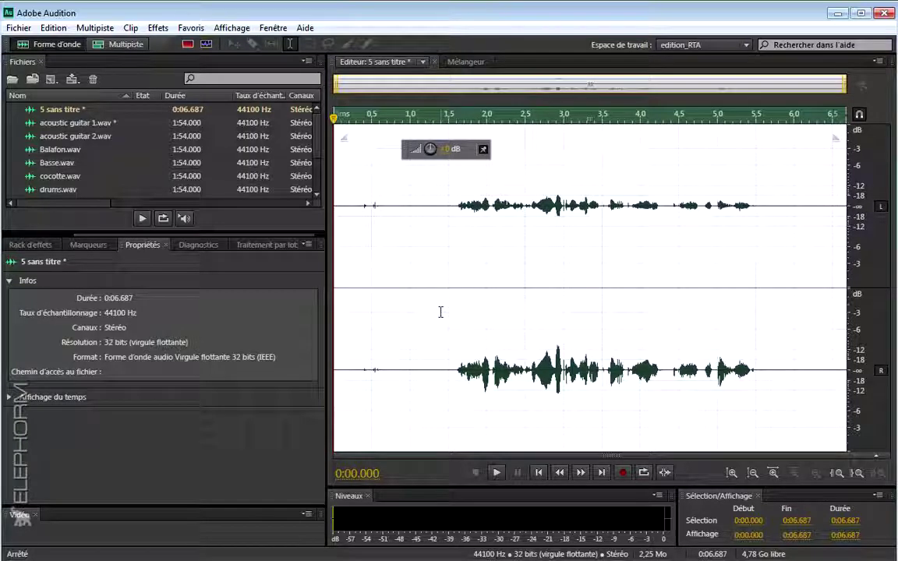
# - Close the newly recorded untitled file without saving its changes
pyautogui.click(440, 312)
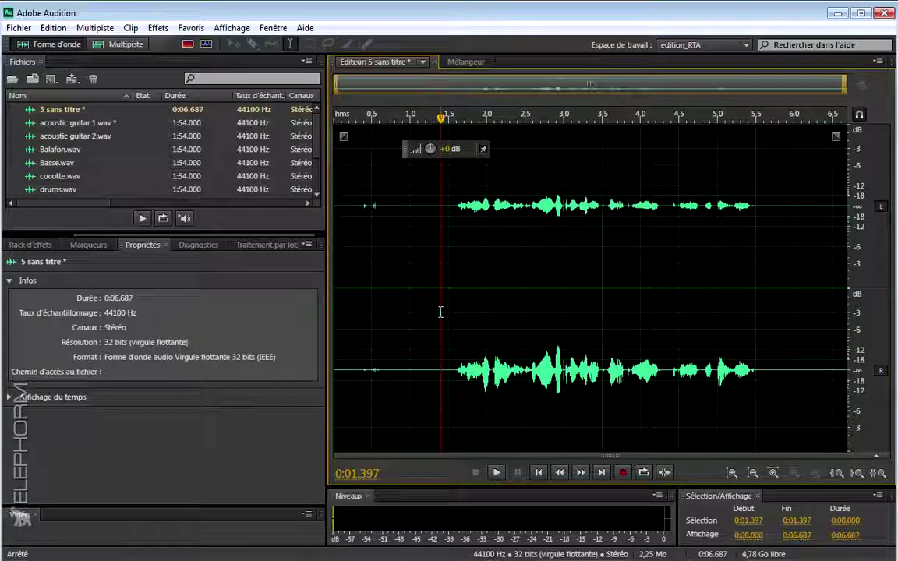
pyautogui.hotkey('ctrl', 'w')
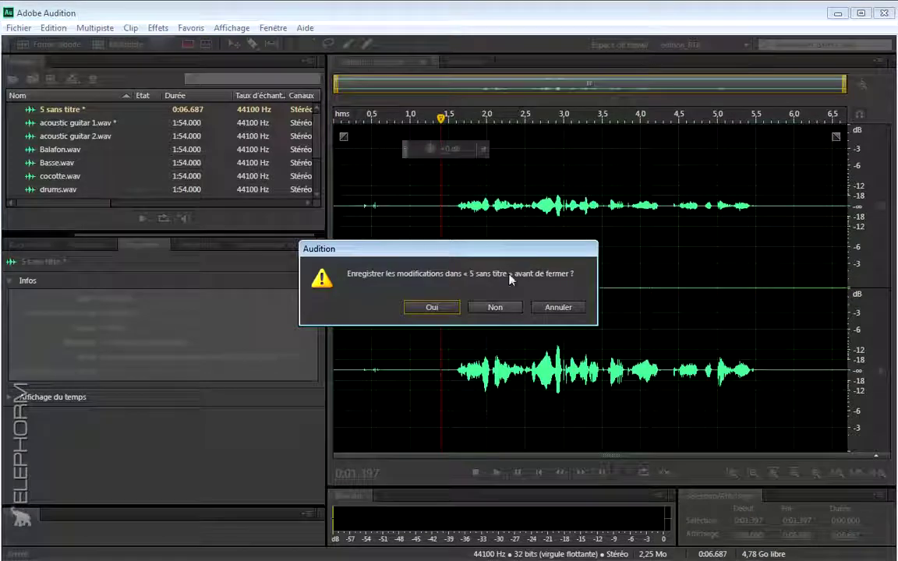
pyautogui.click(488, 307)
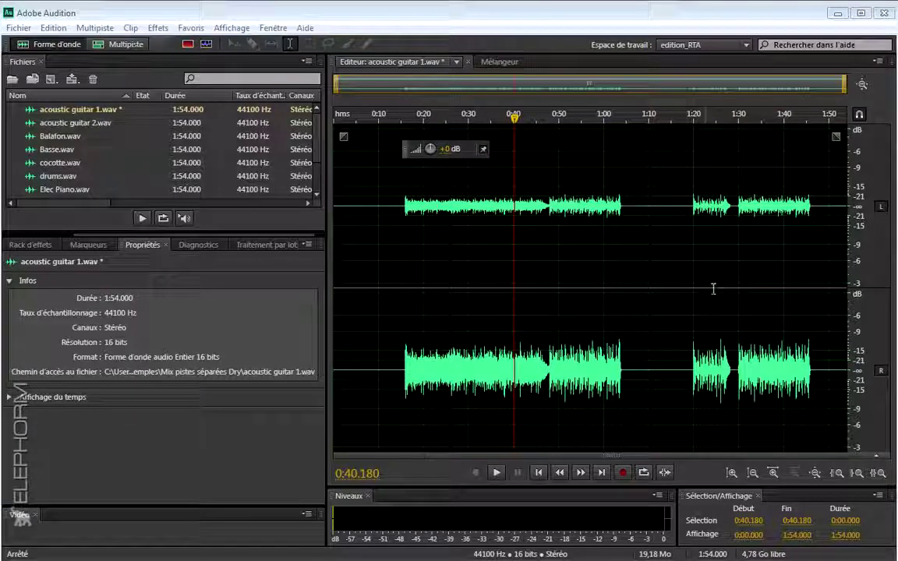
# - Zoom the guitar waveform's timeline in and back out around about 1:28, 0:48 and 1:27
pyautogui.click(726, 263)
pyautogui.scroll(2, 726, 265)
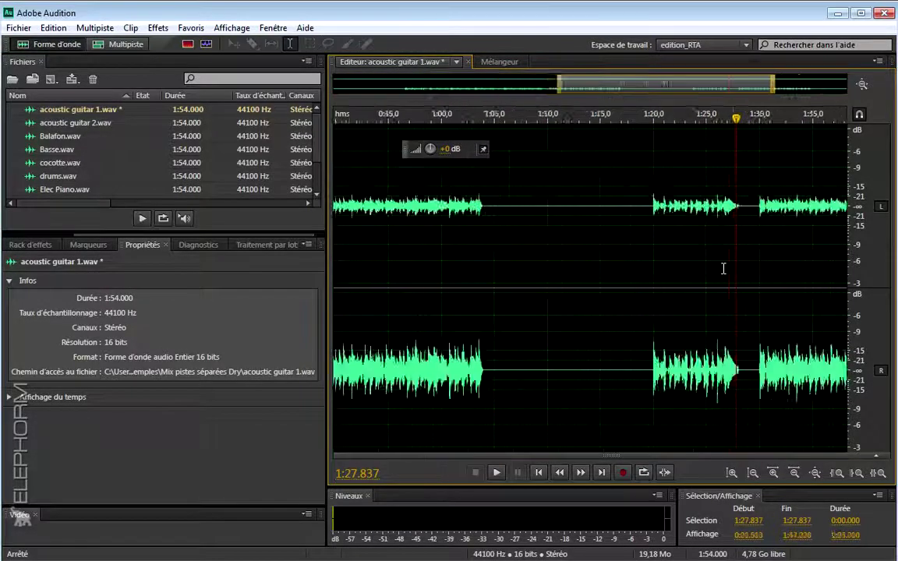
pyautogui.scroll(-2, 623, 273)
pyautogui.click(547, 274)
pyautogui.scroll(2, 549, 274)
pyautogui.scroll(-3, 551, 275)
pyautogui.click(724, 265)
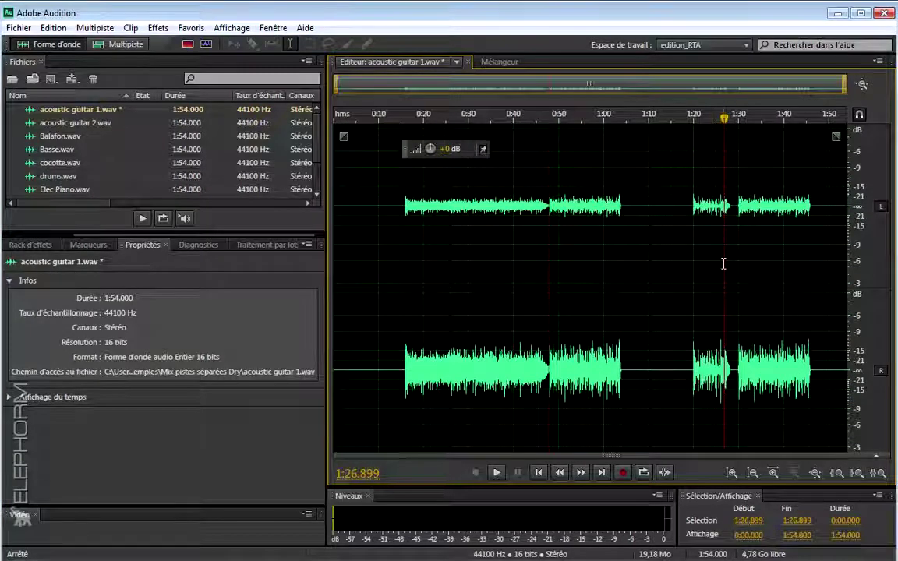
pyautogui.scroll(2, 443, 264)
pyautogui.scroll(-2, 444, 264)
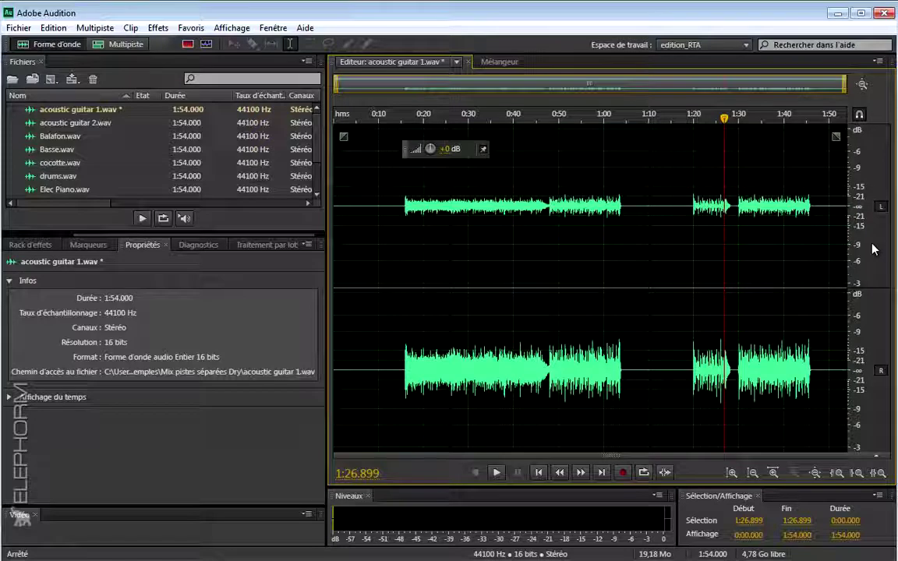
# - Magnify the guitar waveform's amplitude scale vertically, and restore its original vertical zoom
pyautogui.scroll(2, 873, 250)
pyautogui.scroll(2, 873, 251)
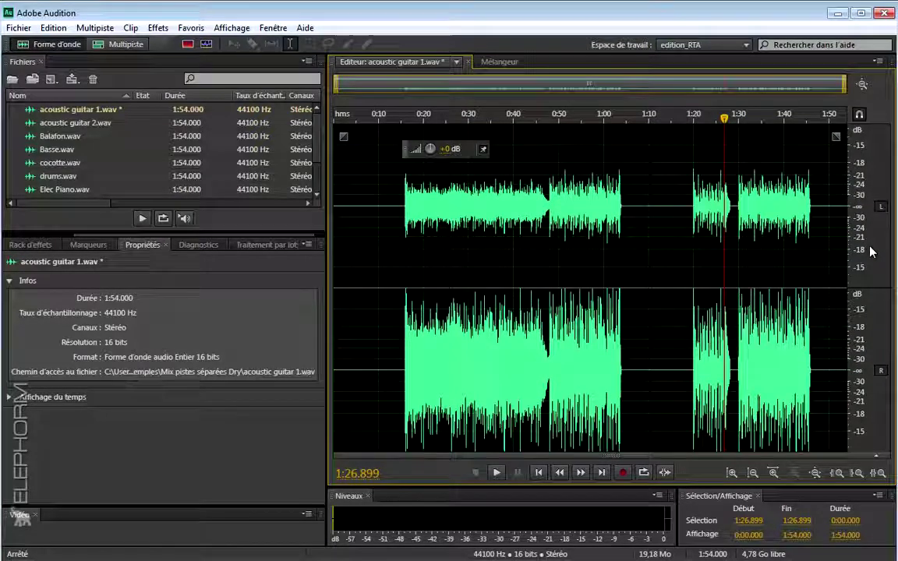
pyautogui.scroll(-1, 873, 251)
pyautogui.scroll(-1, 872, 251)
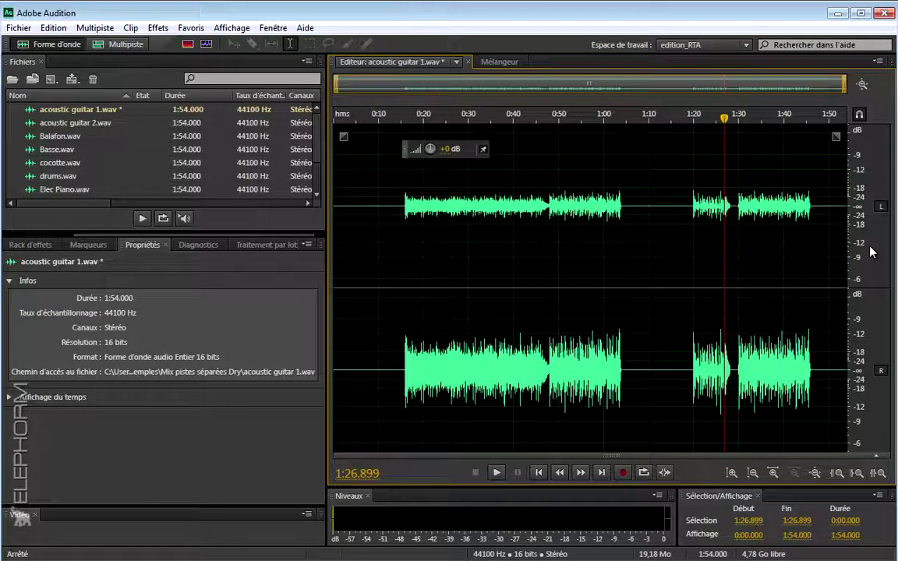
pyautogui.scroll(-1, 873, 251)
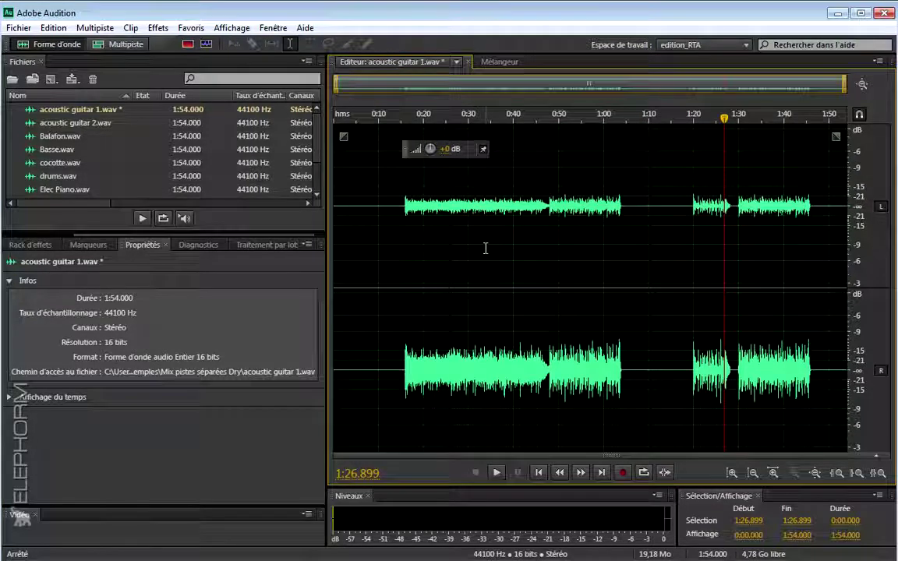
# - Show the guitar file's spectral frequency display and zoom its timeline in around about 0:40 using the Time Selection tool
pyautogui.click(188, 44)
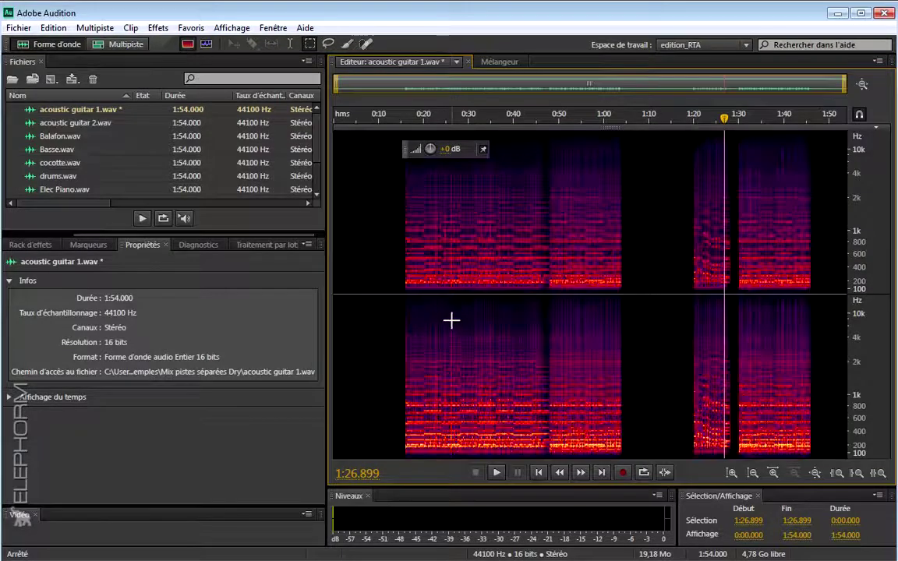
pyautogui.click(289, 44)
pyautogui.click(514, 276)
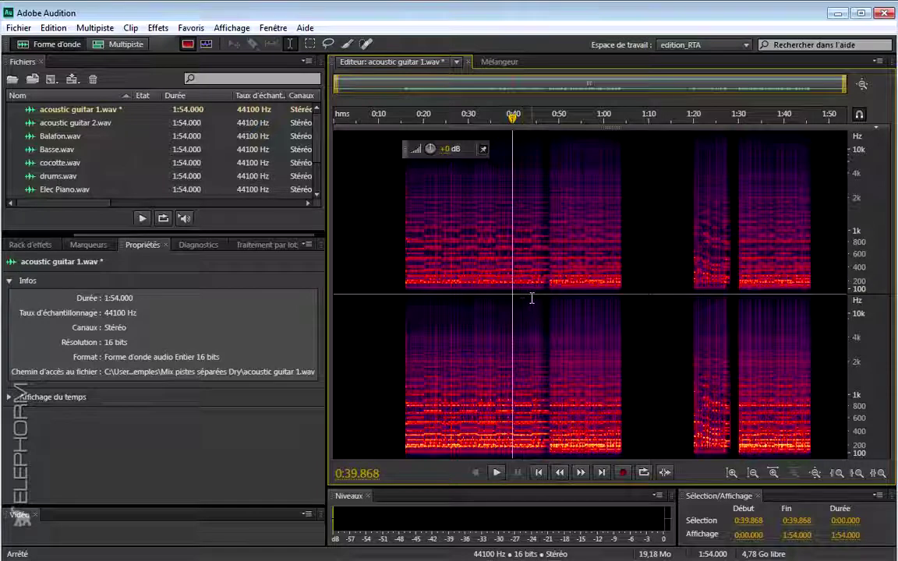
pyautogui.scroll(3, 531, 299)
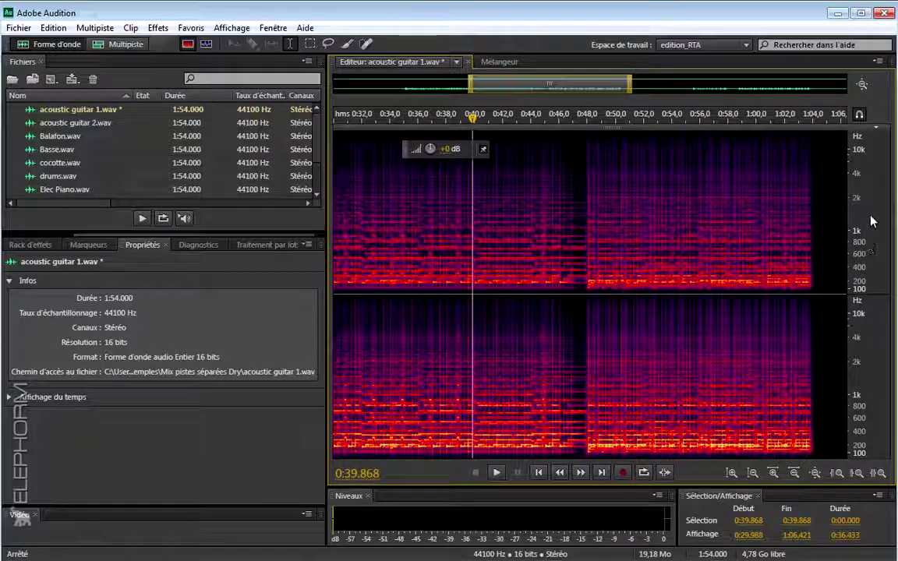
# - Zoom the spectral display's frequency scale in around 1 kHz, and back out to the full range
pyautogui.scroll(5, 872, 217)
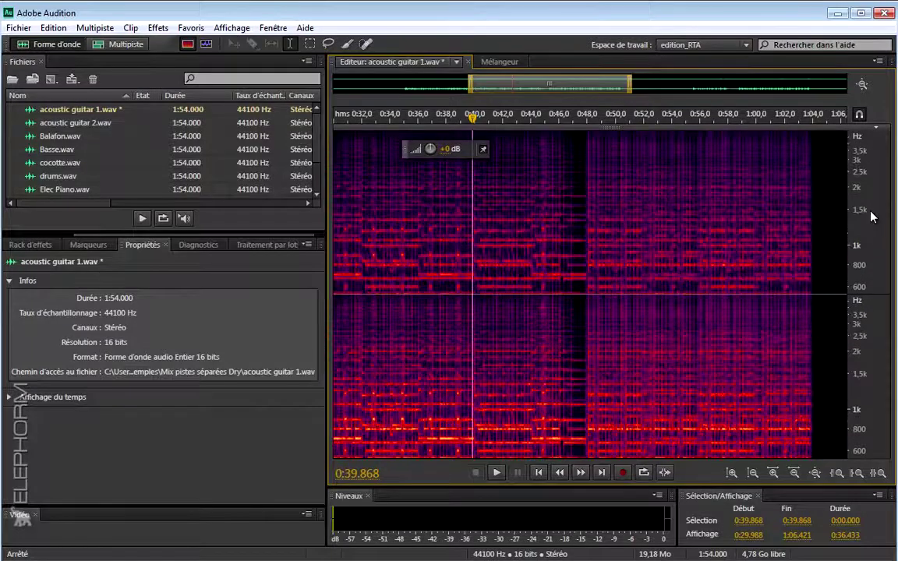
pyautogui.scroll(2, 871, 218)
pyautogui.scroll(-7, 871, 217)
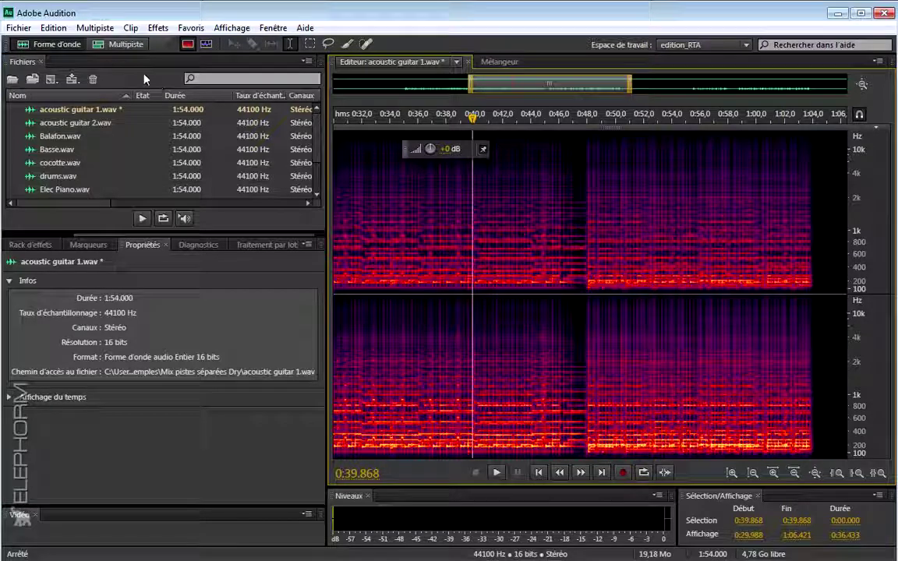
# - Switch to the utiliser_les_send.sesx multitrack session and browse vertically from the Whistle track up to the Balafon track
pyautogui.click(118, 44)
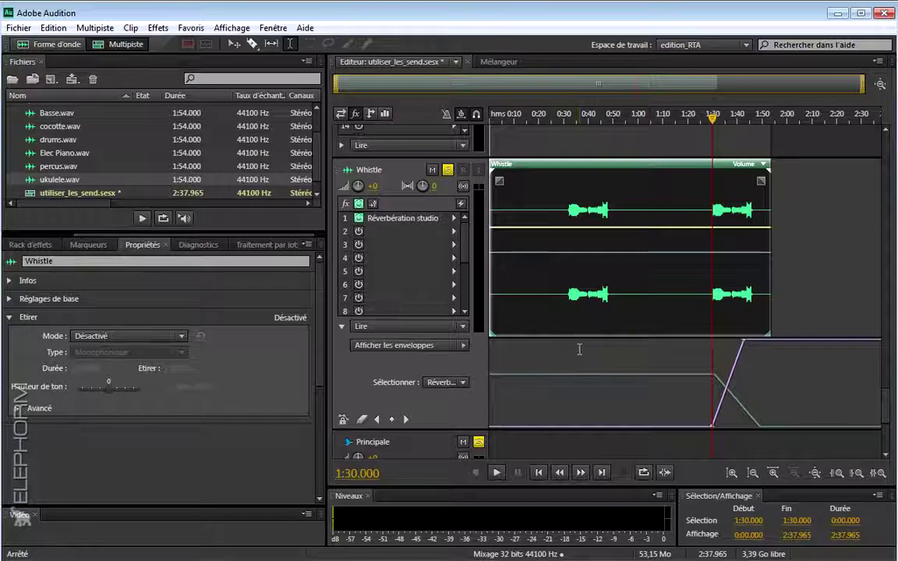
pyautogui.scroll(3, 578, 349)
pyautogui.scroll(-2, 579, 349)
pyautogui.scroll(5, 580, 350)
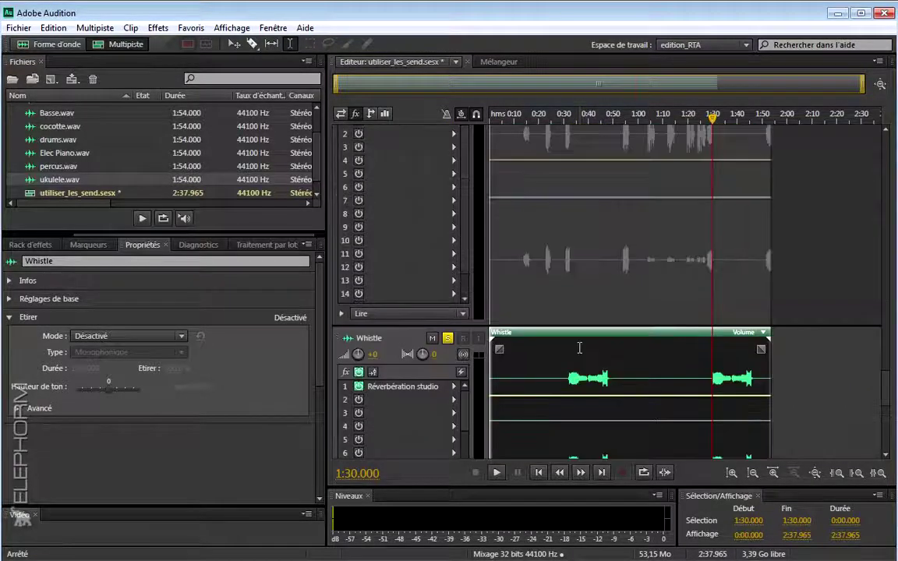
pyautogui.scroll(2, 580, 344)
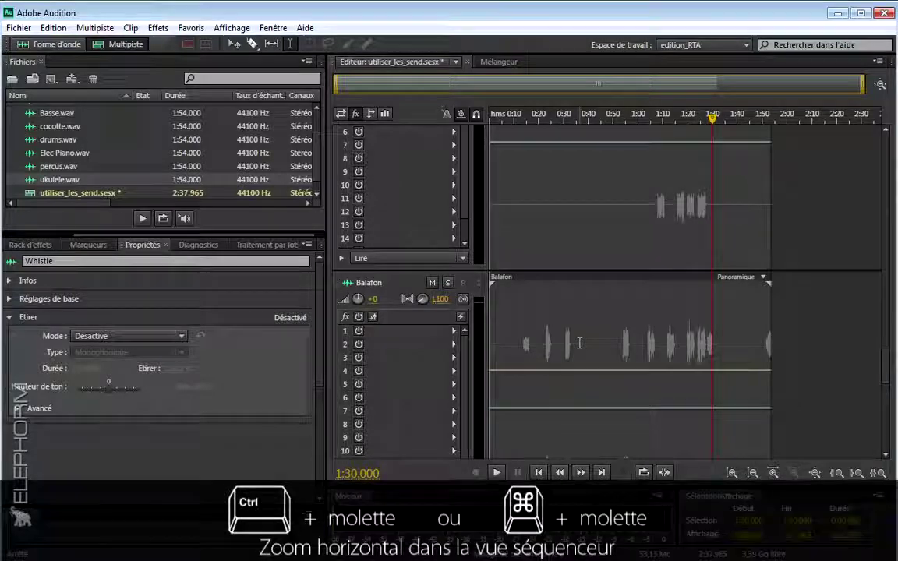
pyautogui.scroll(-4, 585, 316)
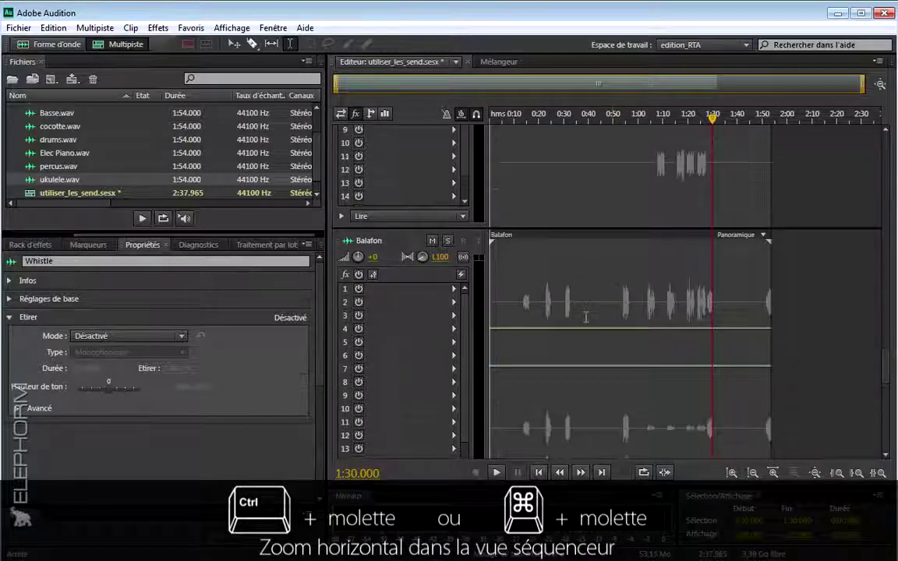
pyautogui.scroll(2, 583, 316)
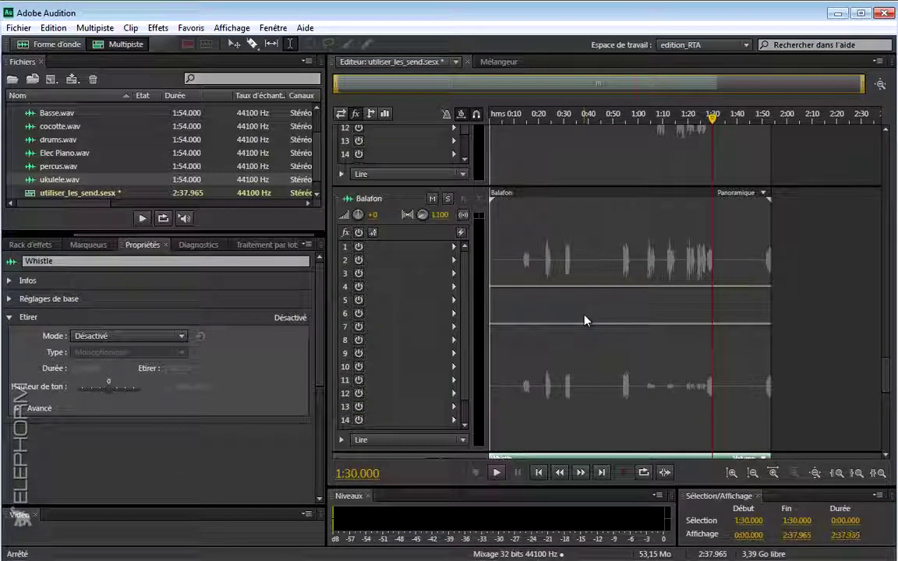
# - Zoom the session timeline in around about 0:38 on the Balafon clip and back out, and browse the neighbouring tracks
pyautogui.scroll(3, 584, 312)
pyautogui.click(583, 310)
pyautogui.scroll(2, 585, 313)
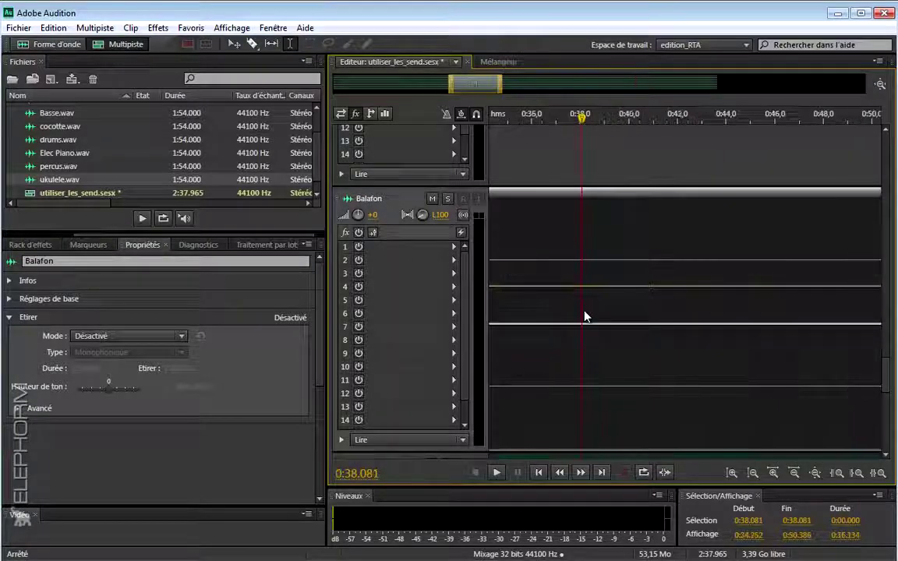
pyautogui.scroll(-5, 586, 315)
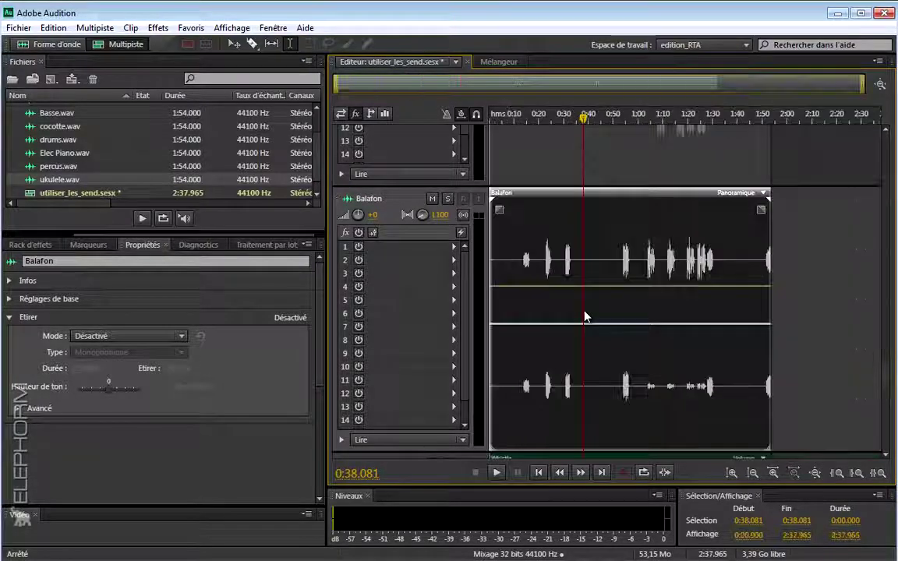
pyautogui.scroll(-3, 583, 312)
pyautogui.scroll(4, 583, 312)
pyautogui.scroll(-1, 583, 312)
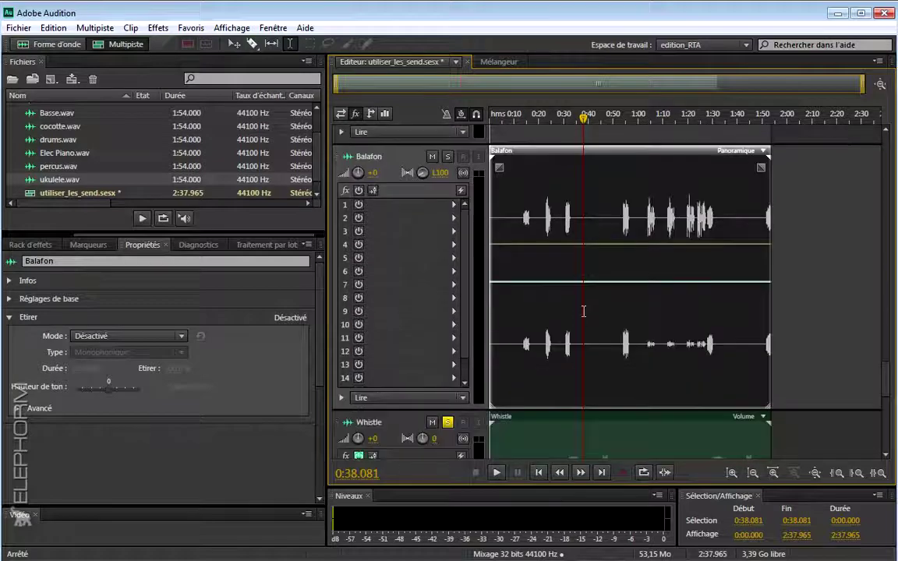
pyautogui.scroll(2, 584, 312)
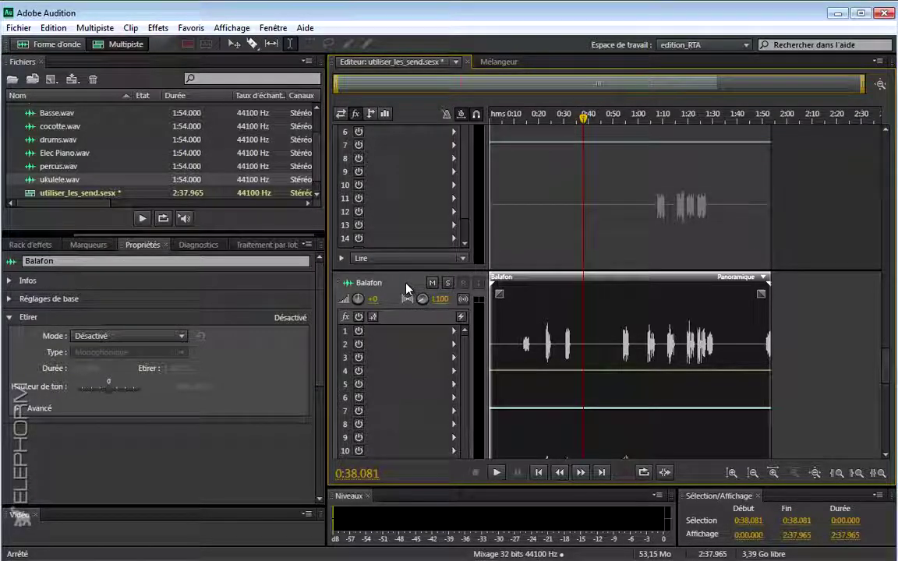
# - Shrink the height of all tracks to fit the session in view, enlarge them, and reduce them again
pyautogui.scroll(-3, 406, 289)
pyautogui.scroll(-6, 406, 289)
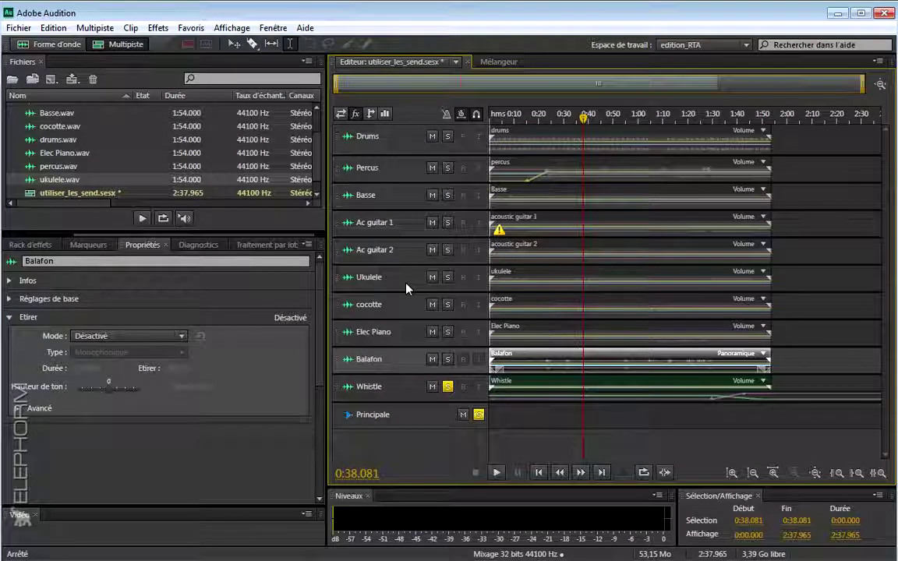
pyautogui.scroll(6, 407, 288)
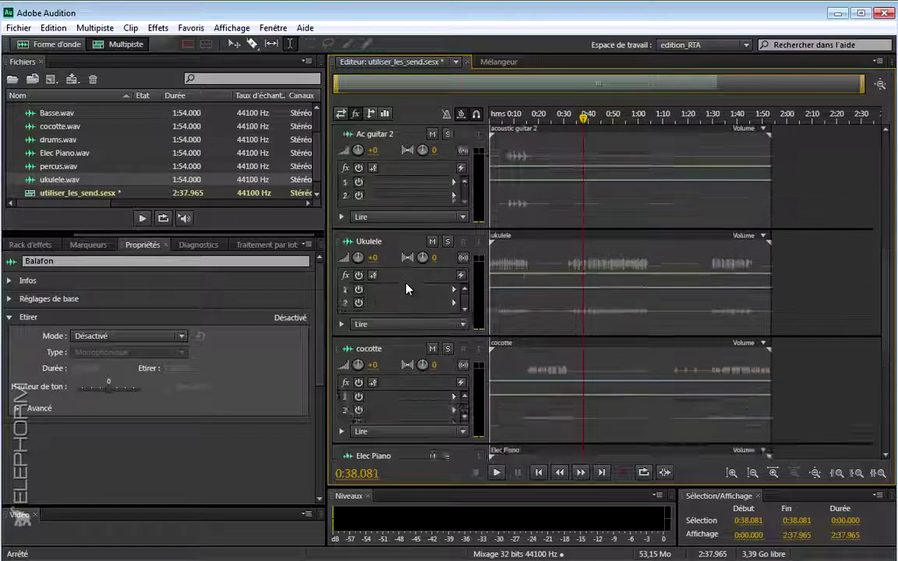
pyautogui.scroll(-2, 406, 288)
pyautogui.scroll(-3, 406, 288)
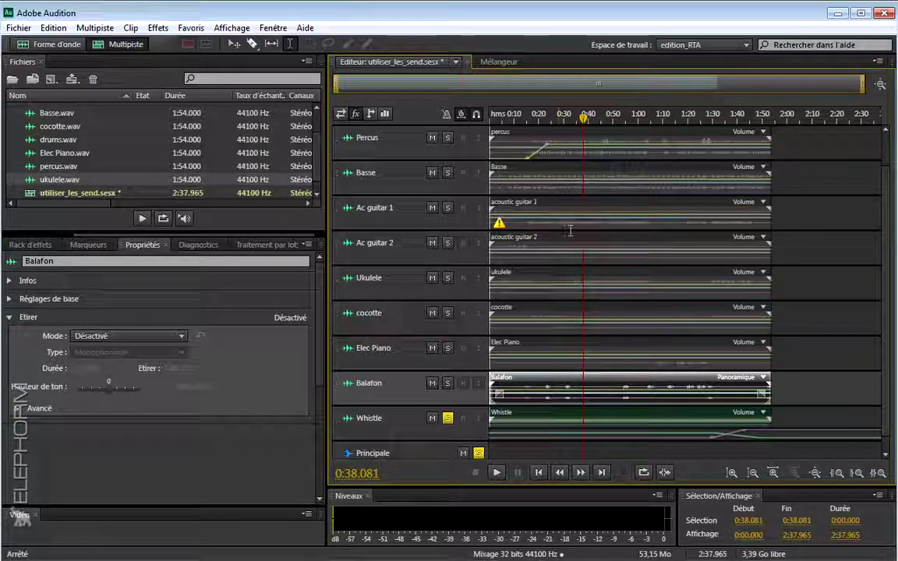
# - Select about 0:33 to 1:00 on the acoustic guitar 1 clip, fit the view to the selection, and zoom out two levels
pyautogui.moveTo(571, 210); pyautogui.dragTo(637, 227)
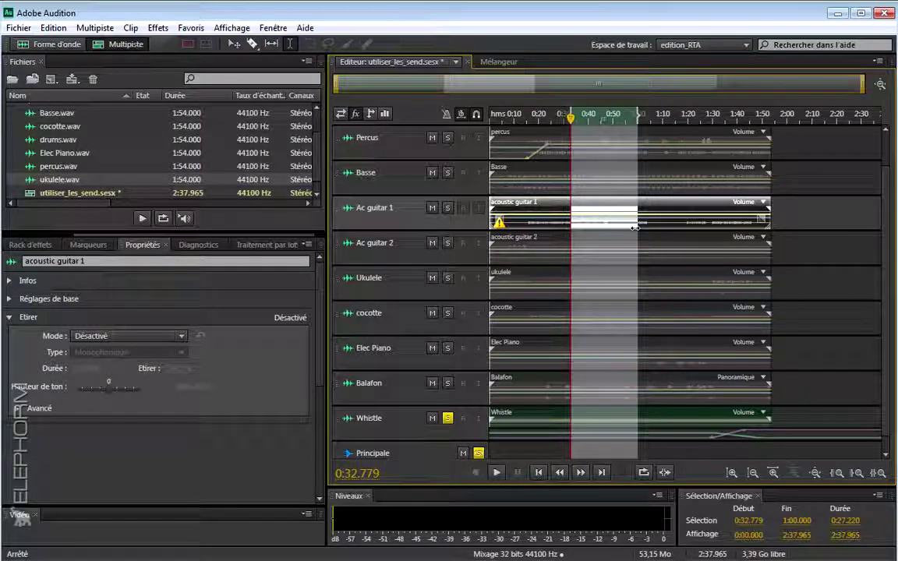
pyautogui.hotkey('shift', 's')
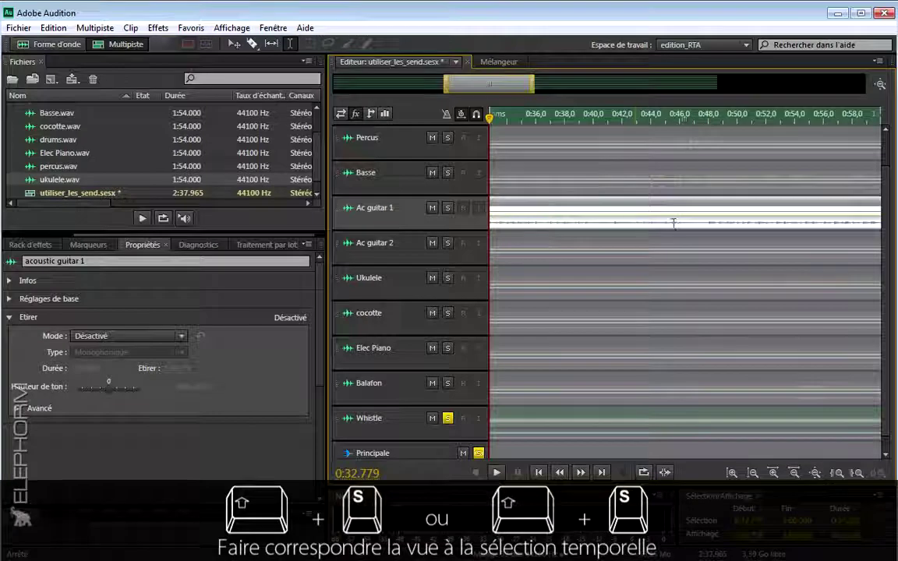
pyautogui.scroll(-1, 626, 264)
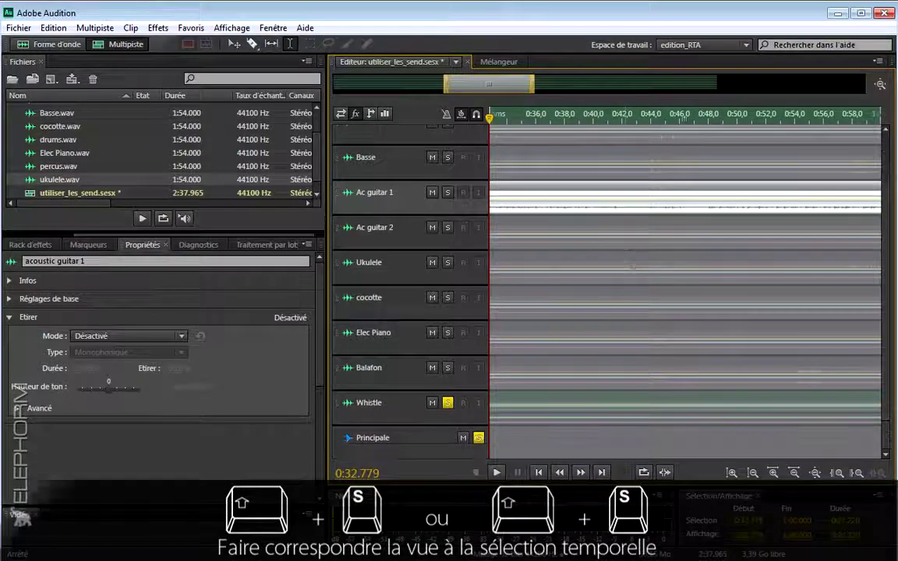
pyautogui.press('-')
pyautogui.press('-')
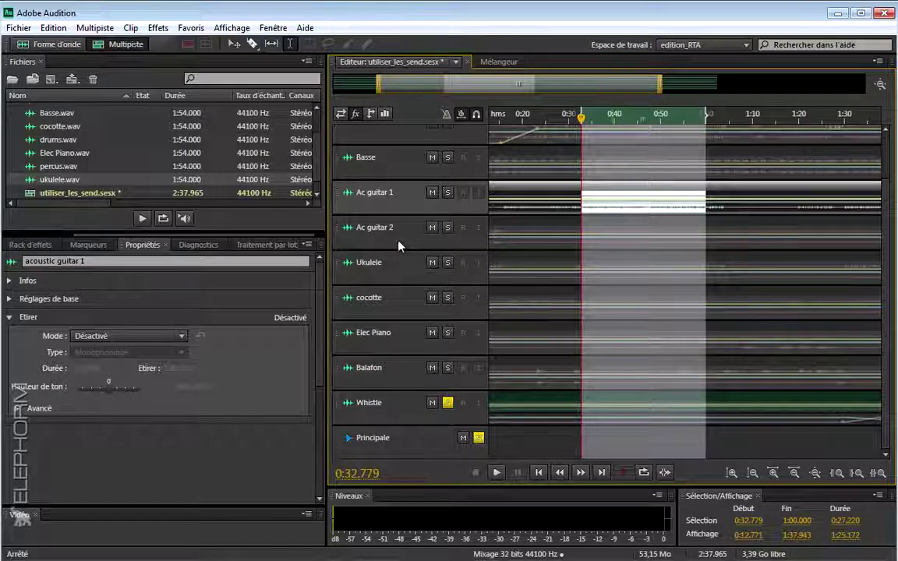
# - Enlarge the track heights and try to split the acoustic guitar 2 clip at 0:40
pyautogui.scroll(3, 401, 247)
pyautogui.click(540, 260)
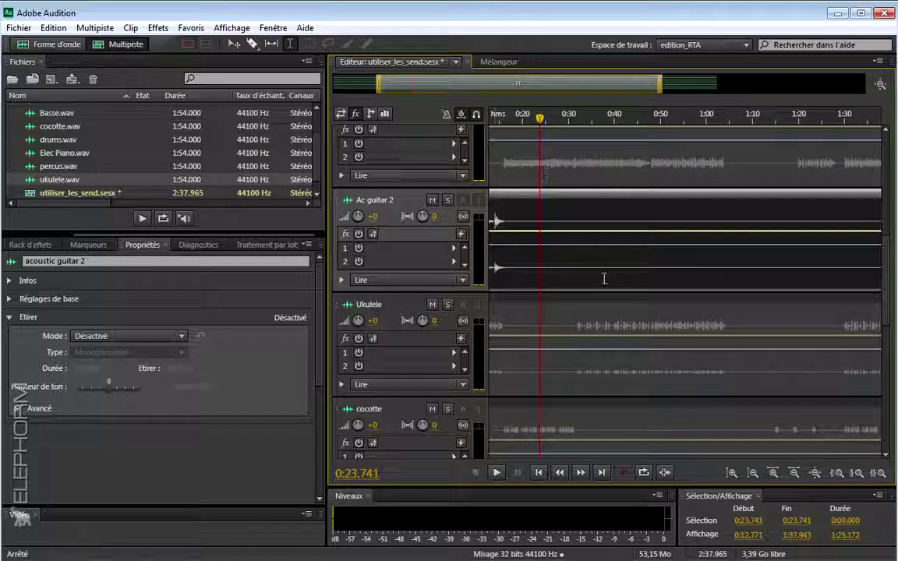
pyautogui.click(610, 264)
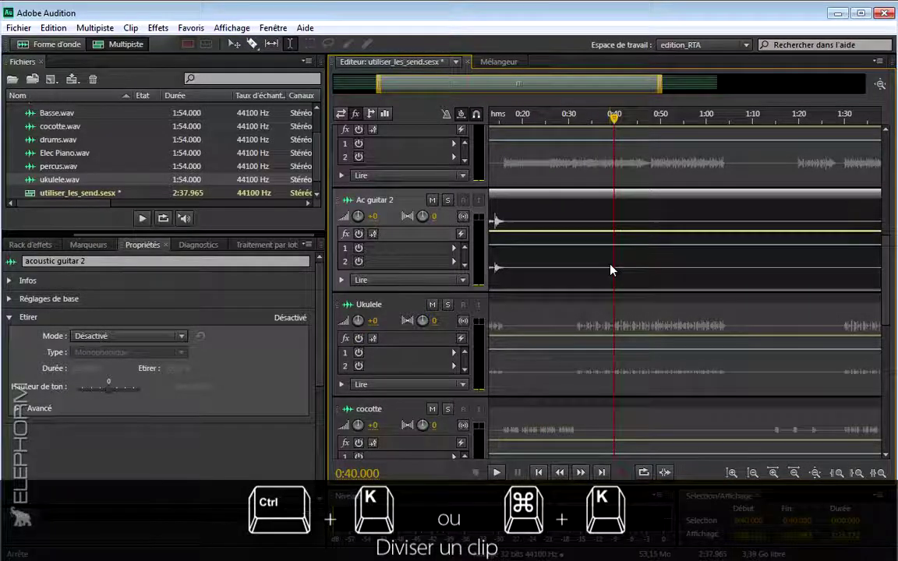
pyautogui.hotkey('ctrl', 'k')
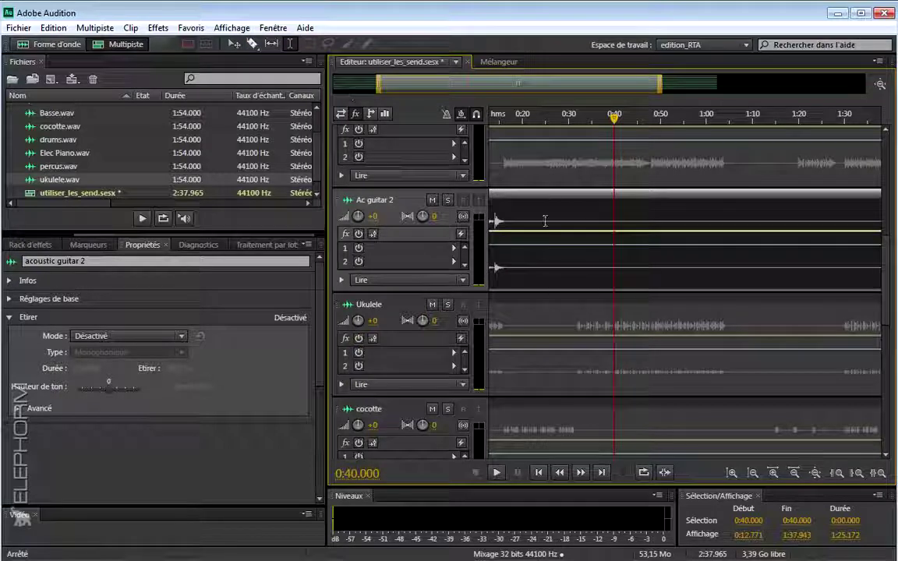
# - Move the playhead to about 0:41 on the acoustic guitar 2 clip, with the Ac guitar 1 track also in view
pyautogui.click(621, 248)
pyautogui.scroll(-1, 616, 257)
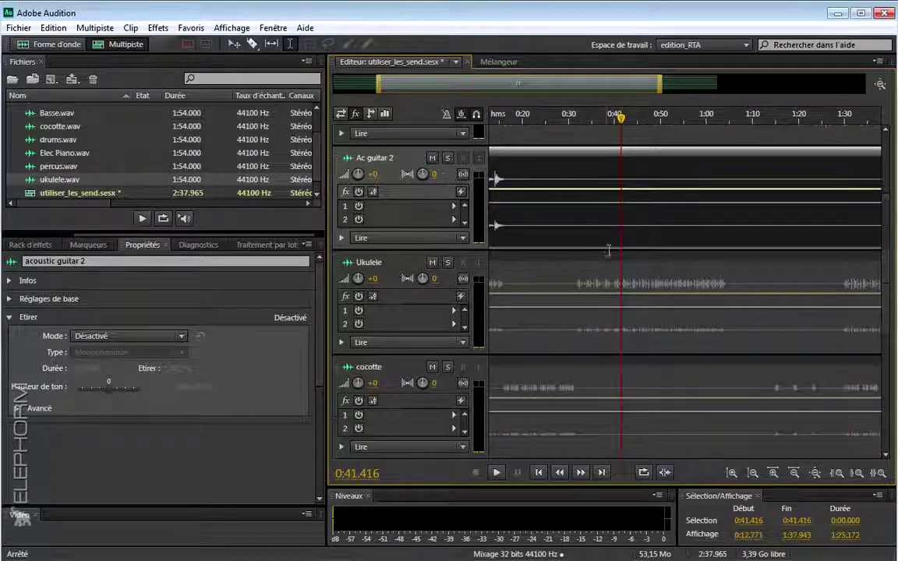
pyautogui.scroll(3, 616, 262)
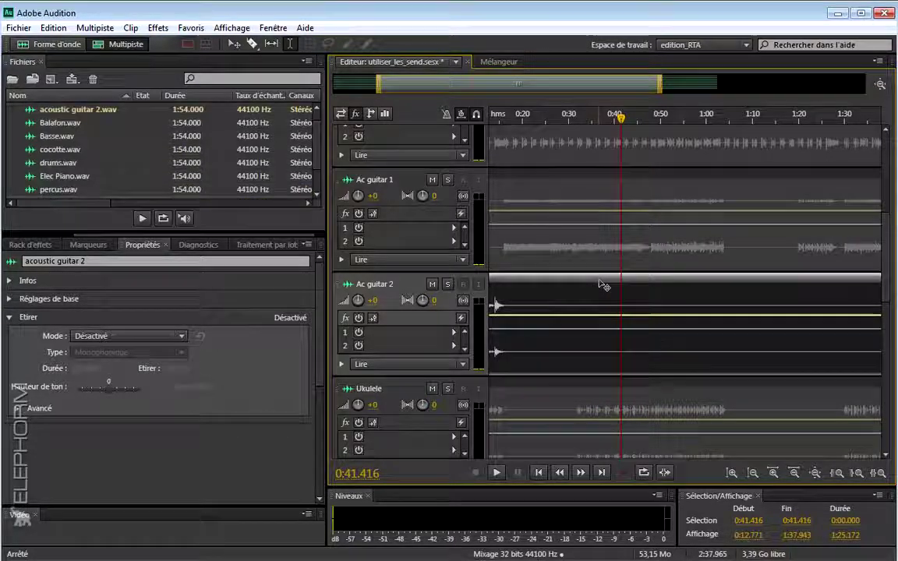
# - Open the acoustic guitar 2 clip in the waveform editor and toggle off its spectral frequency display
pyautogui.doubleClick(605, 285)
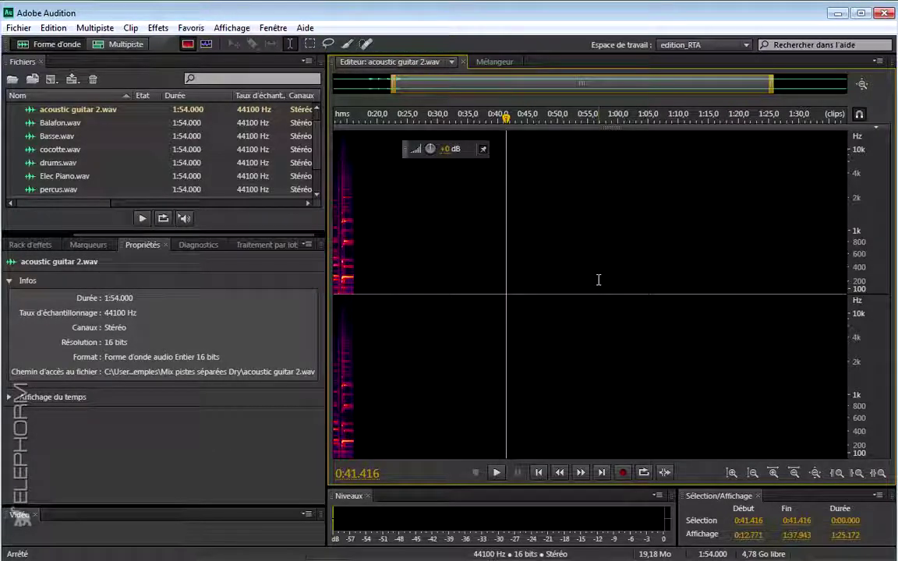
pyautogui.click(188, 45)
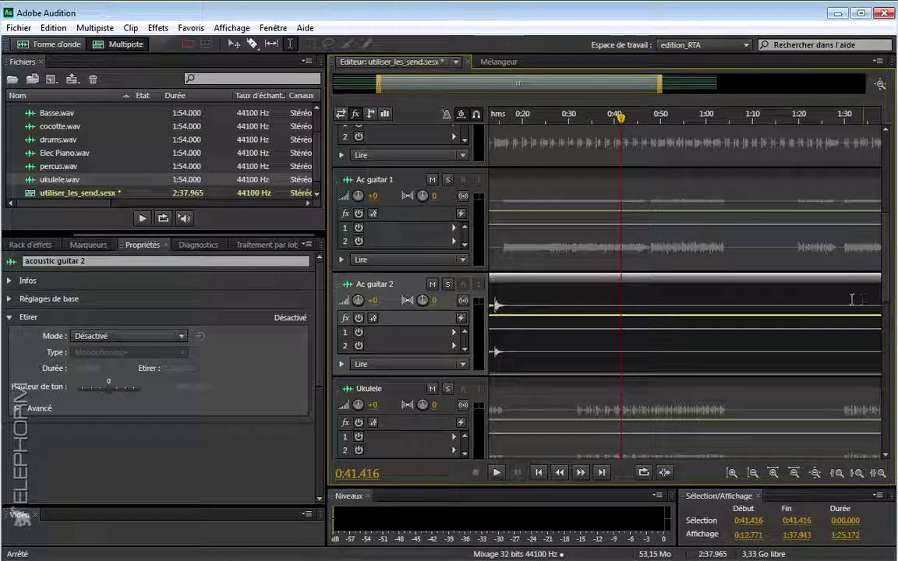
# - Group the acoustic guitar 1 and acoustic guitar 2 clips, and reselect the group through each of its clips
pyautogui.press('\\')
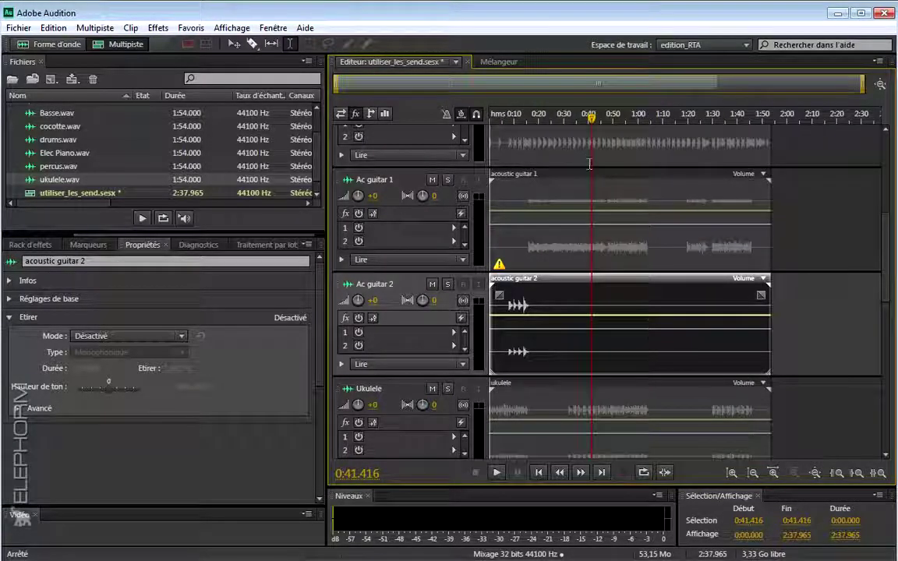
pyautogui.keyDown('ctrl'); pyautogui.click(614, 180); pyautogui.keyUp('ctrl')
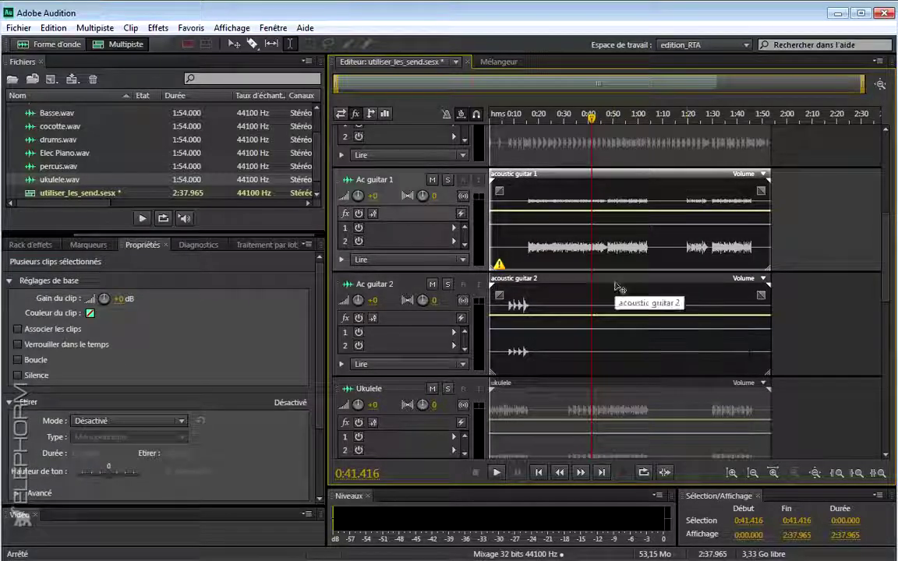
pyautogui.hotkey('ctrl', 'g')
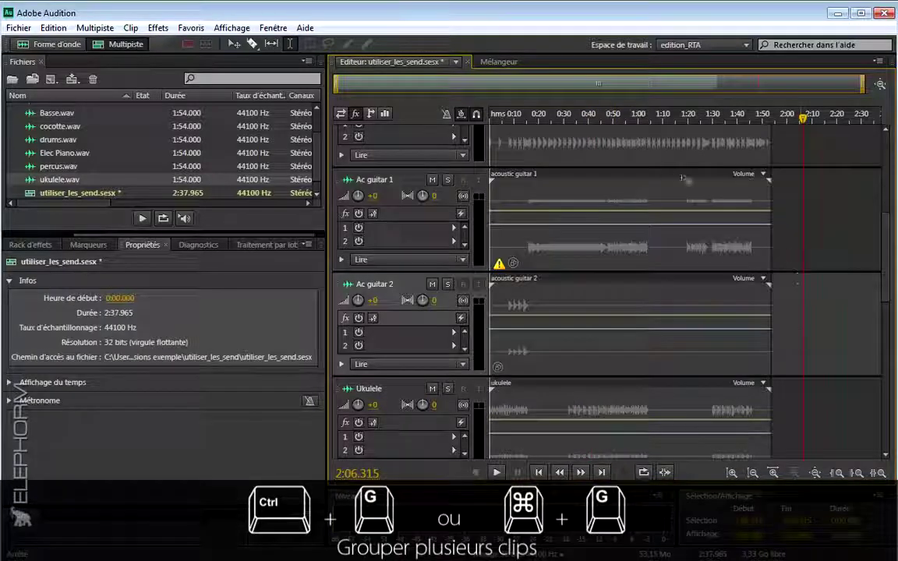
pyautogui.moveTo(666, 181)
pyautogui.mouseDown()
pyautogui.moveTo(713, 182)
pyautogui.moveTo(663, 182)
pyautogui.mouseUp()
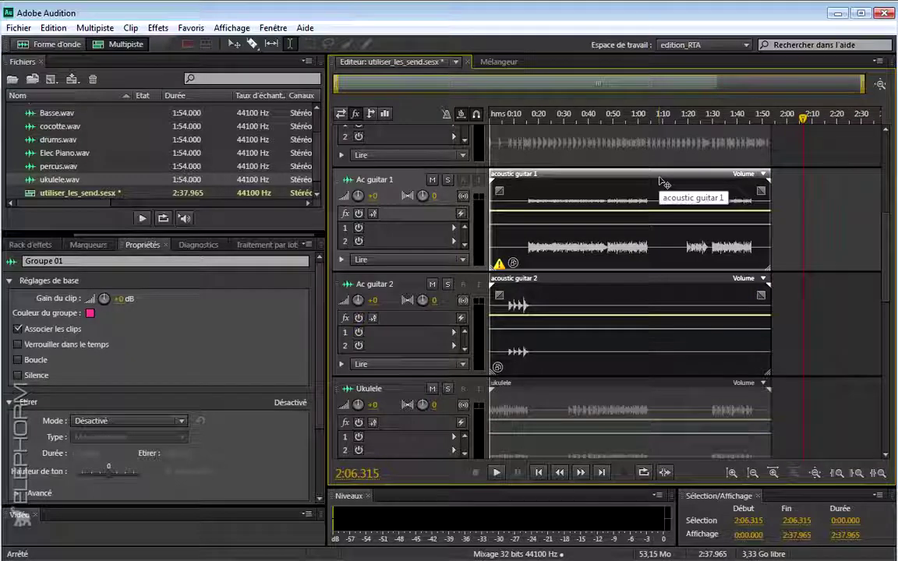
pyautogui.click(641, 286)
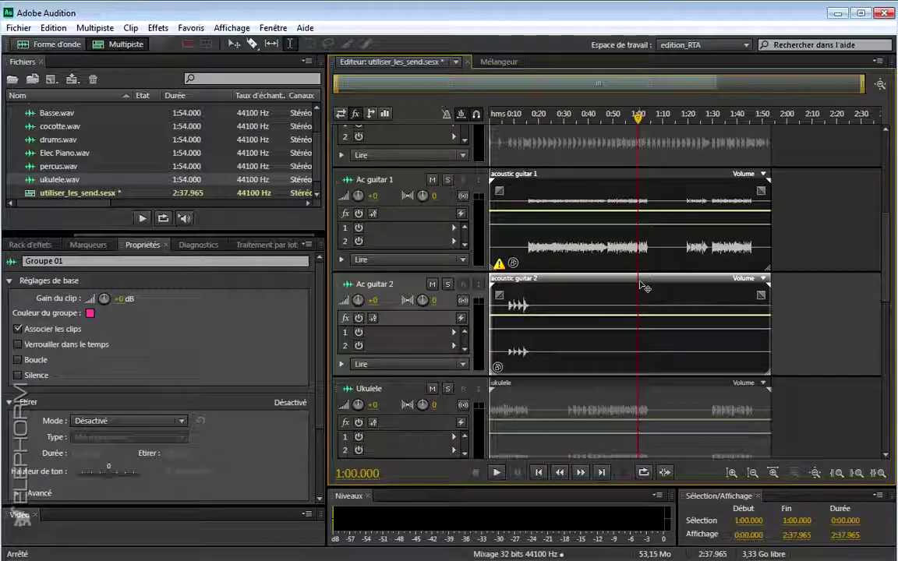
# - Suspend the group of guitar clips and trim the end of the acoustic guitar 2 clip to about 1:47
pyautogui.hotkey('ctrl', 'shift', 'g')
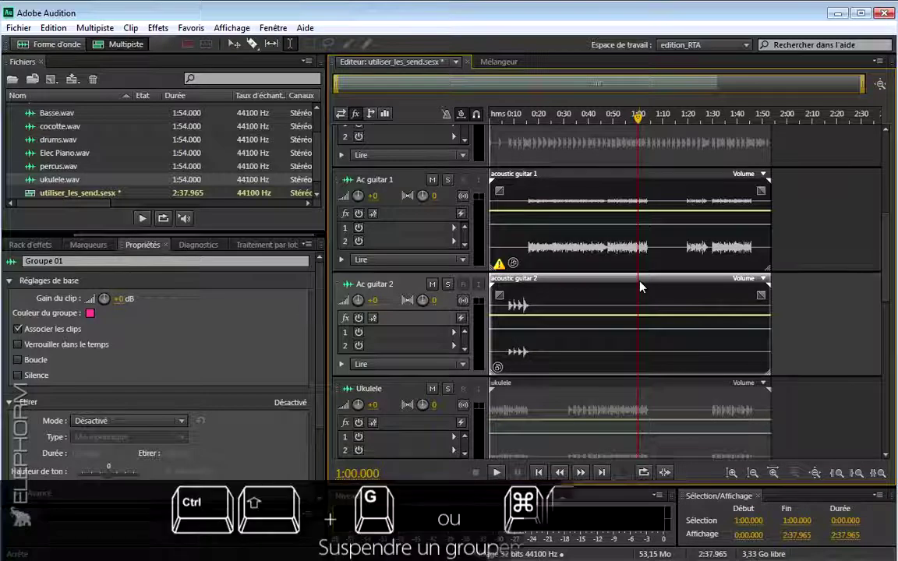
pyautogui.click(826, 343)
pyautogui.moveTo(769, 346); pyautogui.dragTo(755, 346)
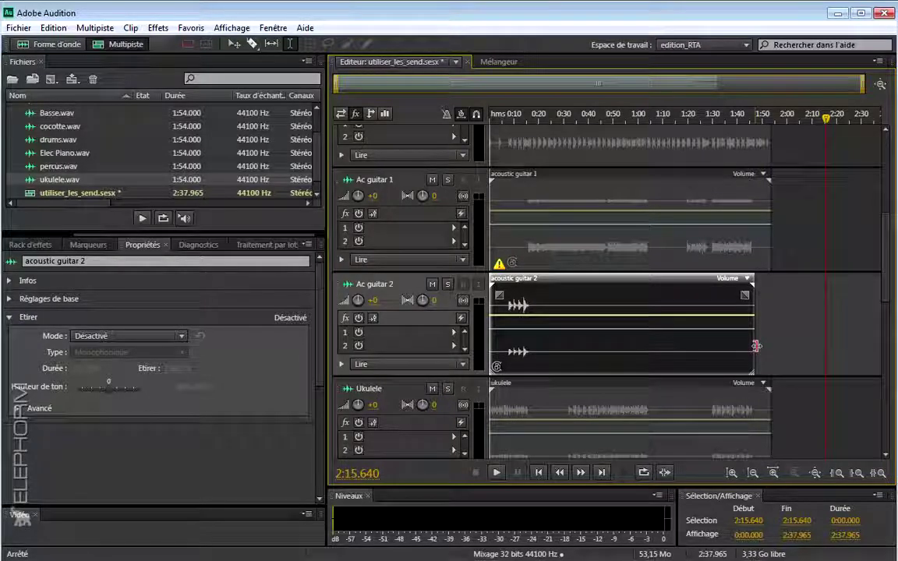
# - Reactivate the suspended group and undo a trial move of both guitar clips by about 20 seconds along the timeline
pyautogui.hotkey('ctrl', 'g')
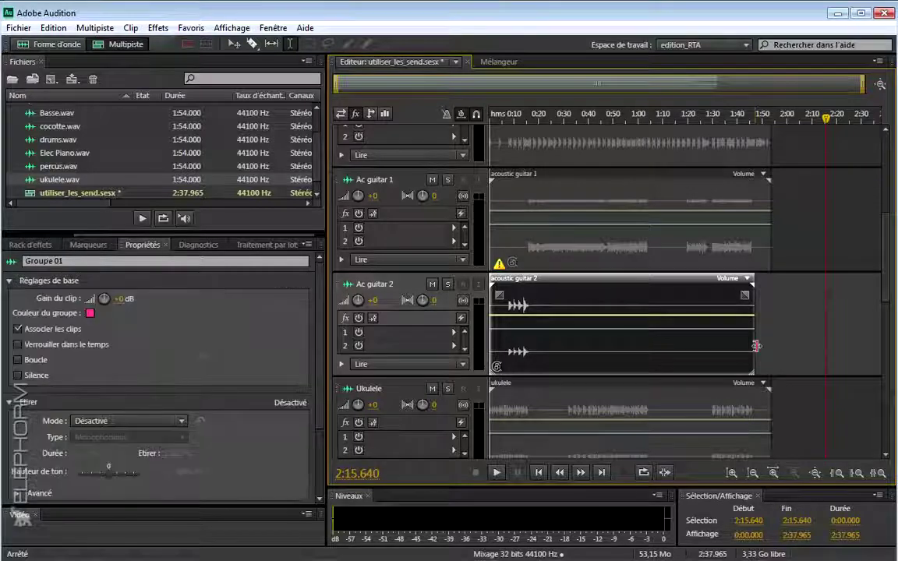
pyautogui.moveTo(591, 182); pyautogui.dragTo(641, 182)
pyautogui.hotkey('ctrl', 'z')
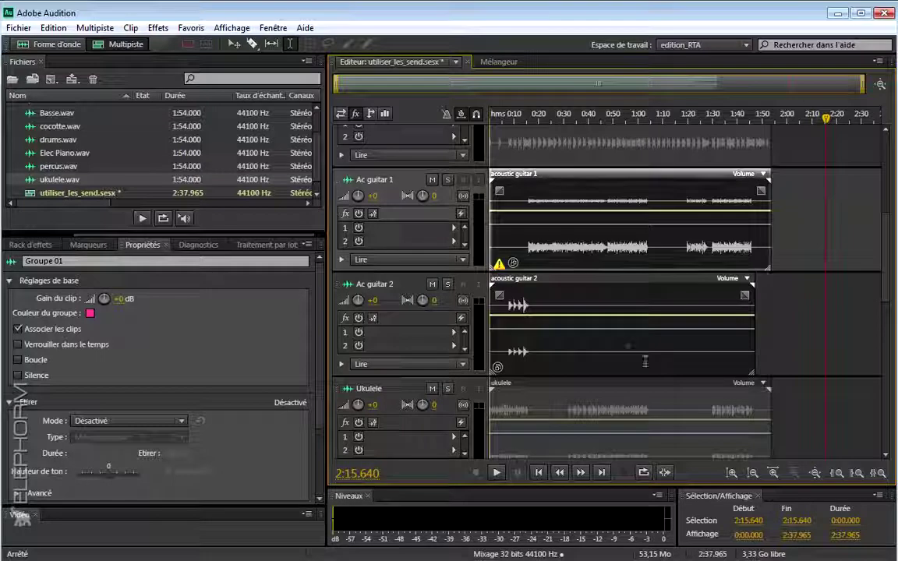